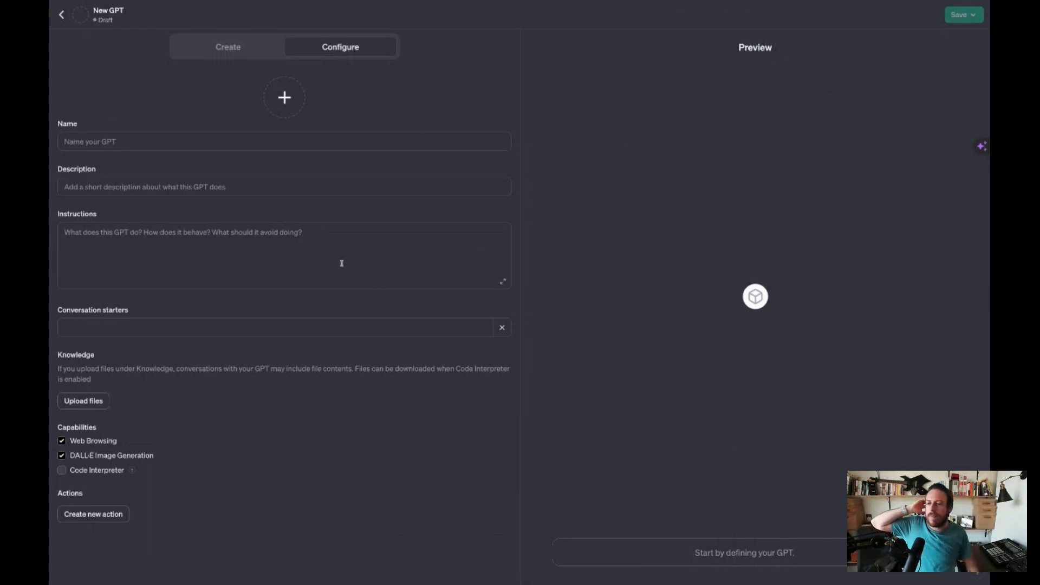
- Switch to the conversational Create view of the new GPT and turn off the Magical extension for two weeks
click(219, 55)
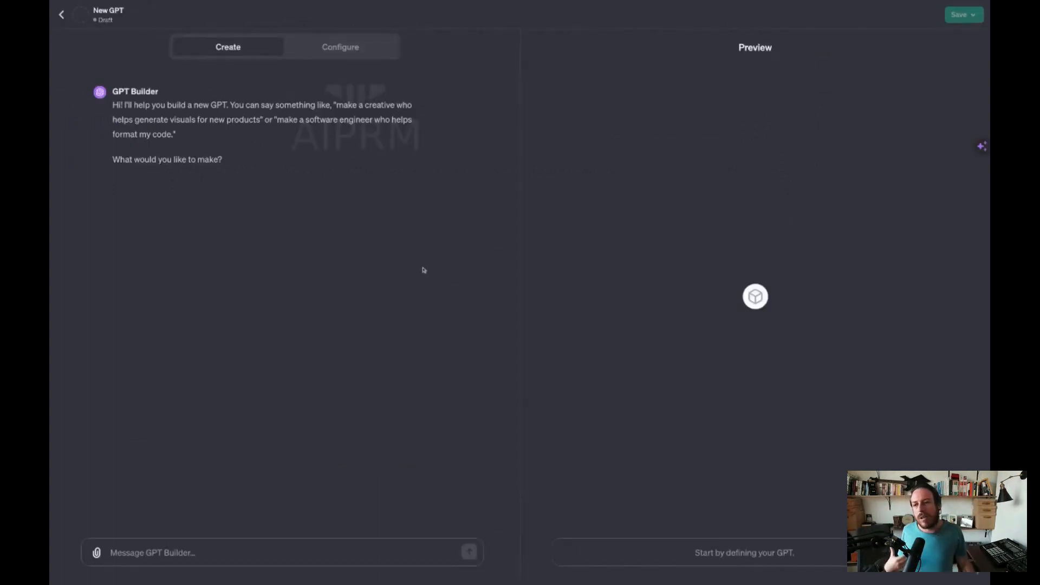
click(153, 553)
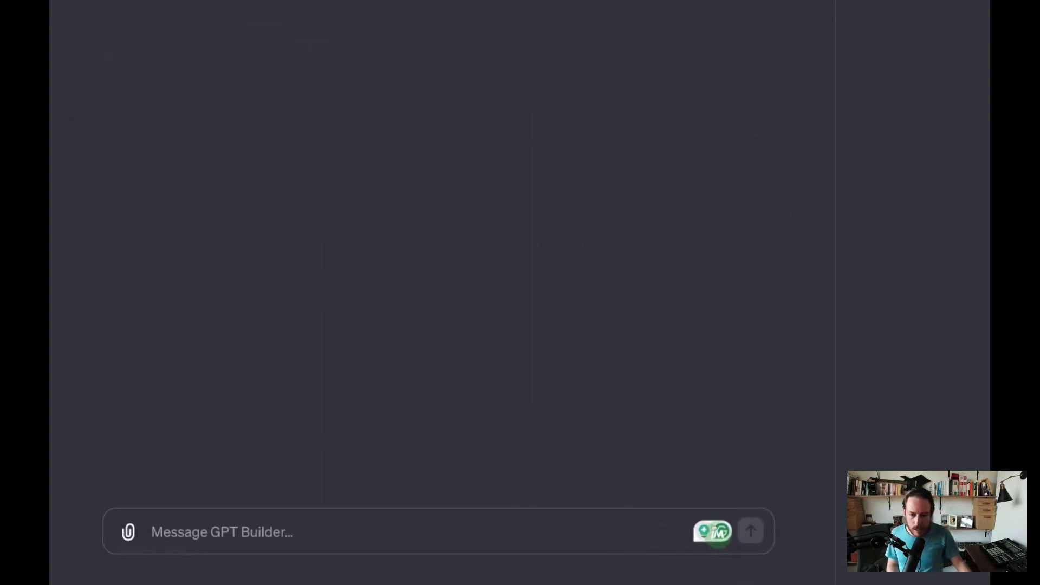
mouse_move(721, 534)
click(668, 534)
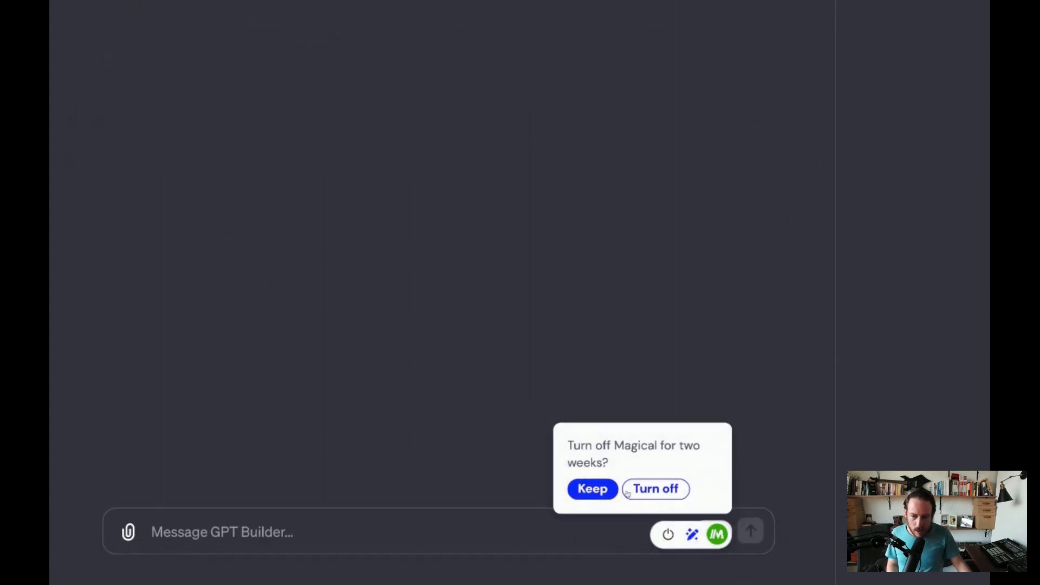
click(652, 488)
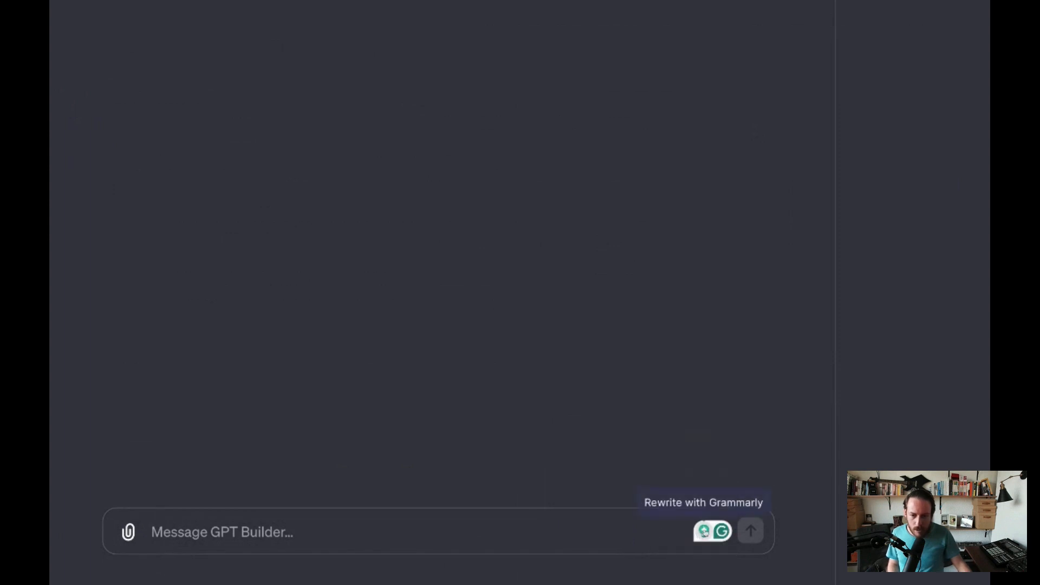
click(588, 531)
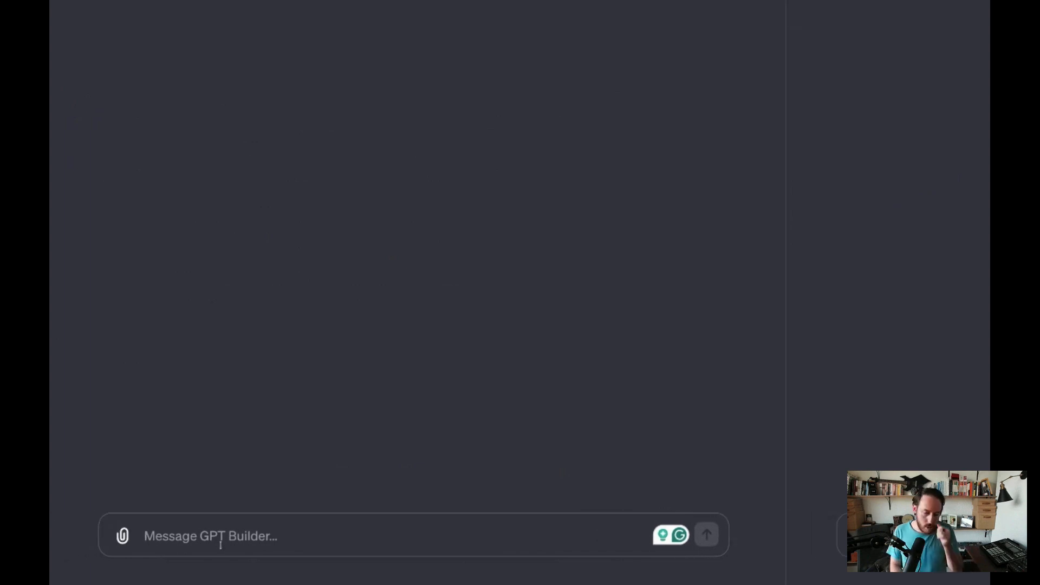
text(I want to)
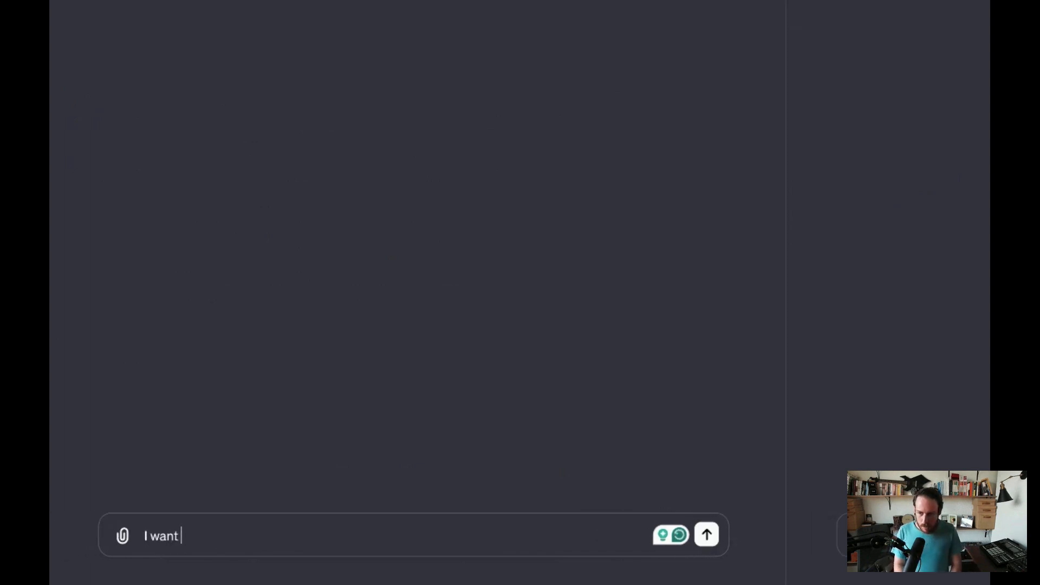
key(BackSpace)
key(BackSpace)
key(BackSpace)
key(BackSpace)
key(BackSpace)
key(BackSpace)
key(BackSpace)
key(BackSpace)
key(BackSpace)
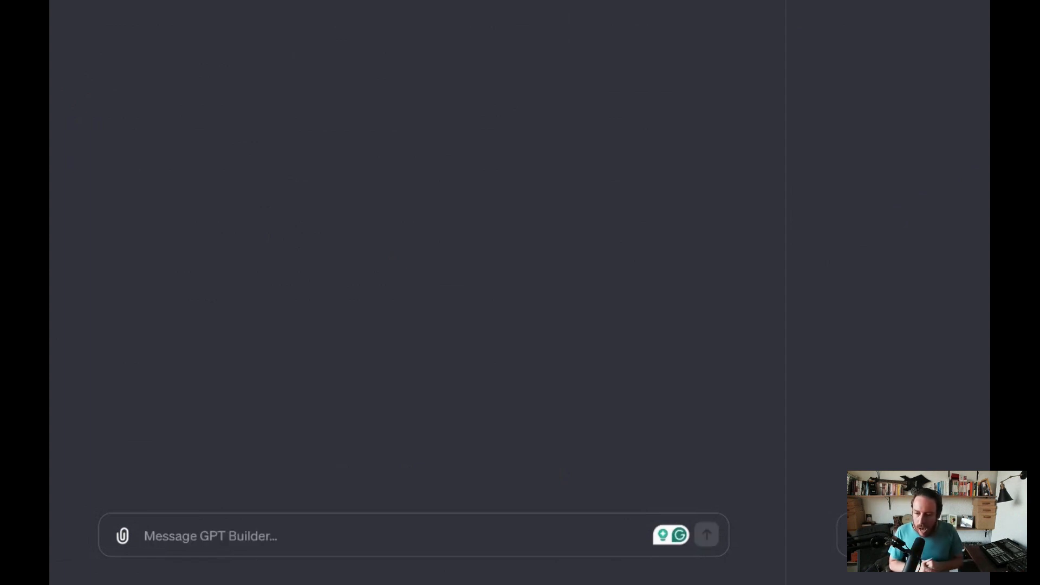
- Send GPT Builder the request "I want to build an assistant for my social media associate at task Drive"
text(I want to)
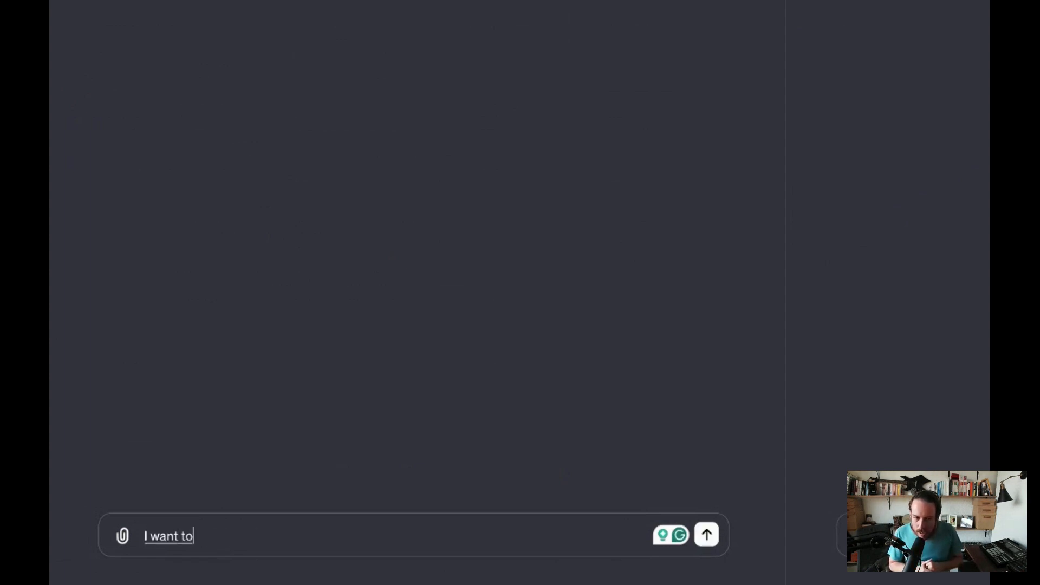
text( build an assistant for my social)
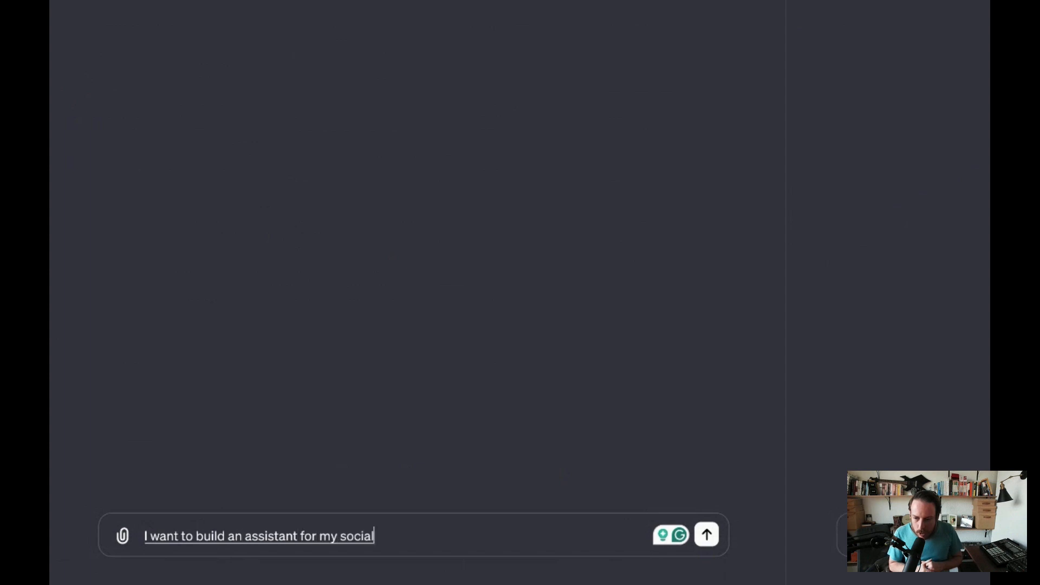
text( media associate at task Drive)
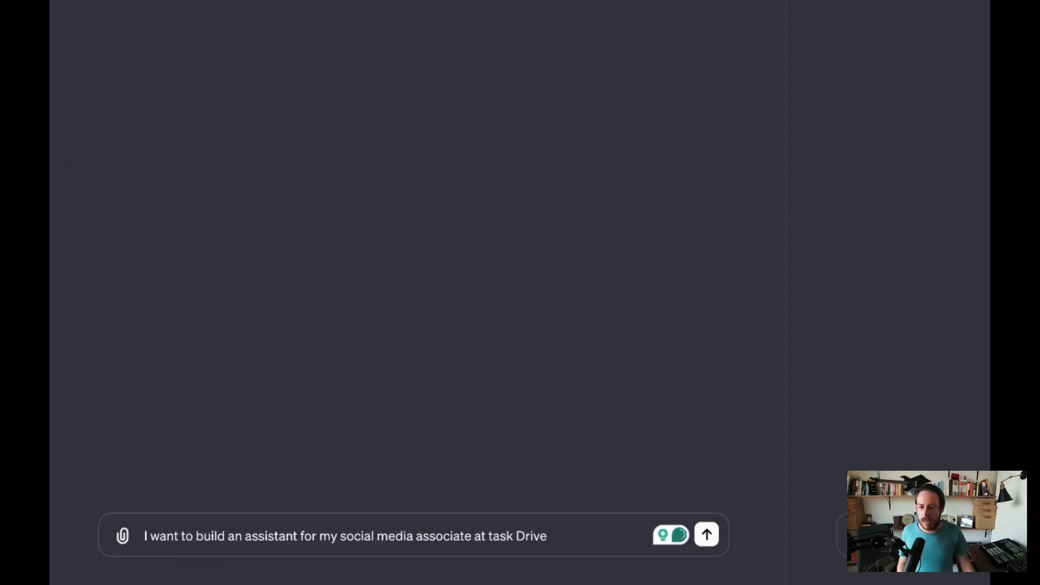
click(707, 536)
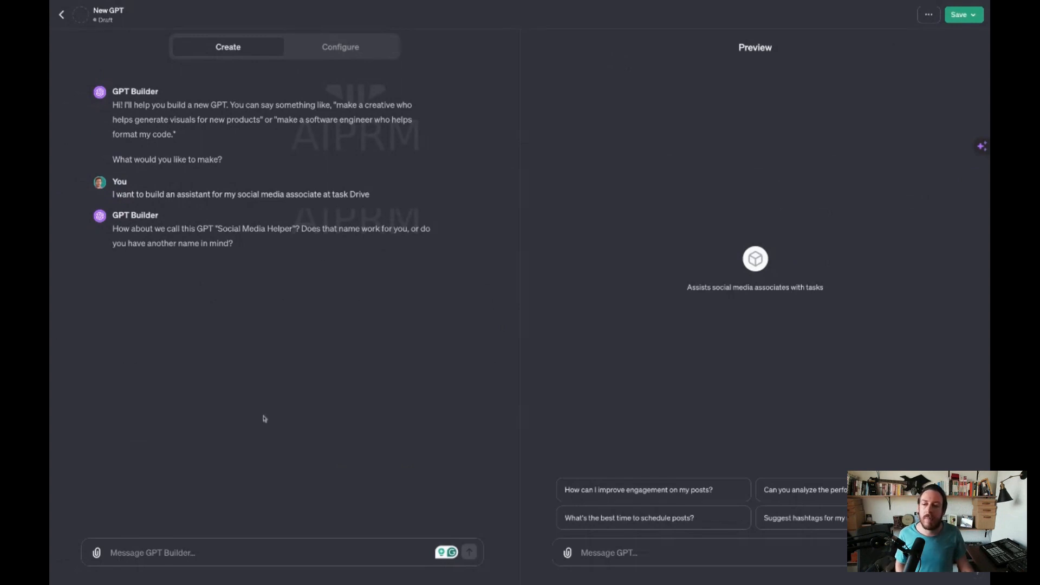
- Answer the naming question with "I was thinking to call it social media assistant"
click(165, 551)
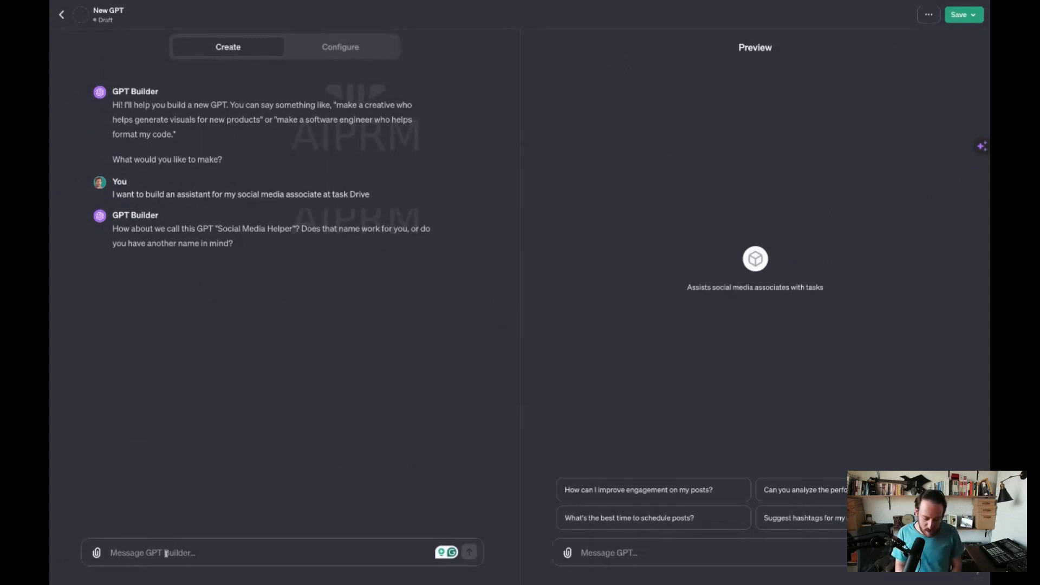
text(t)
key(BackSpace)
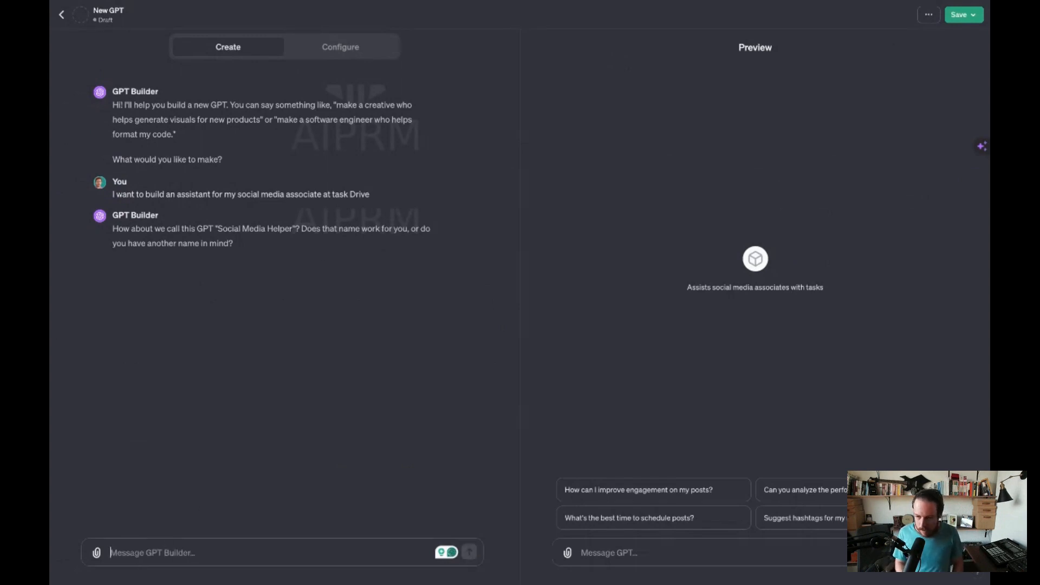
text(I)
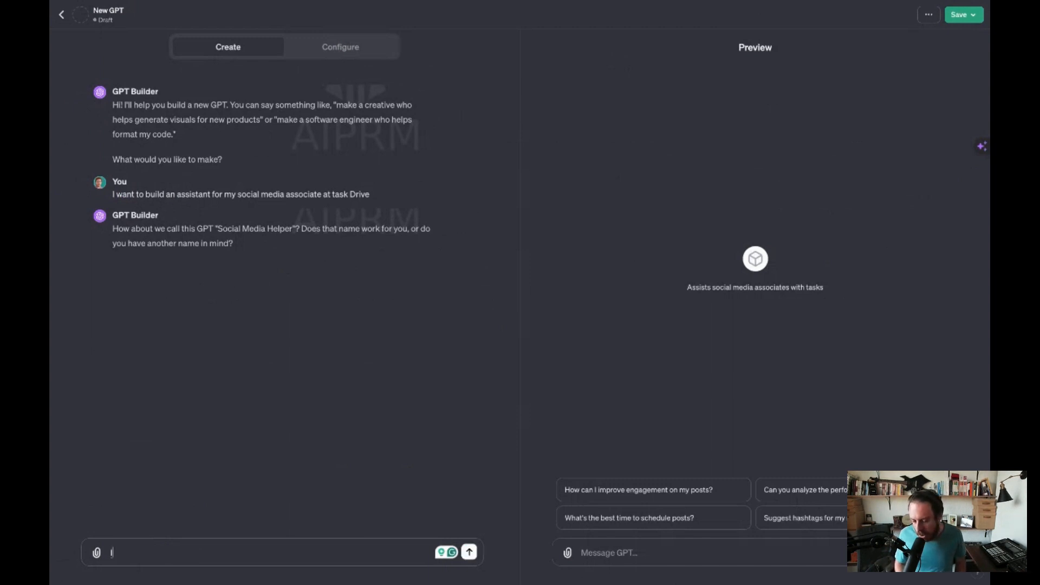
text( was thinking to call it social media)
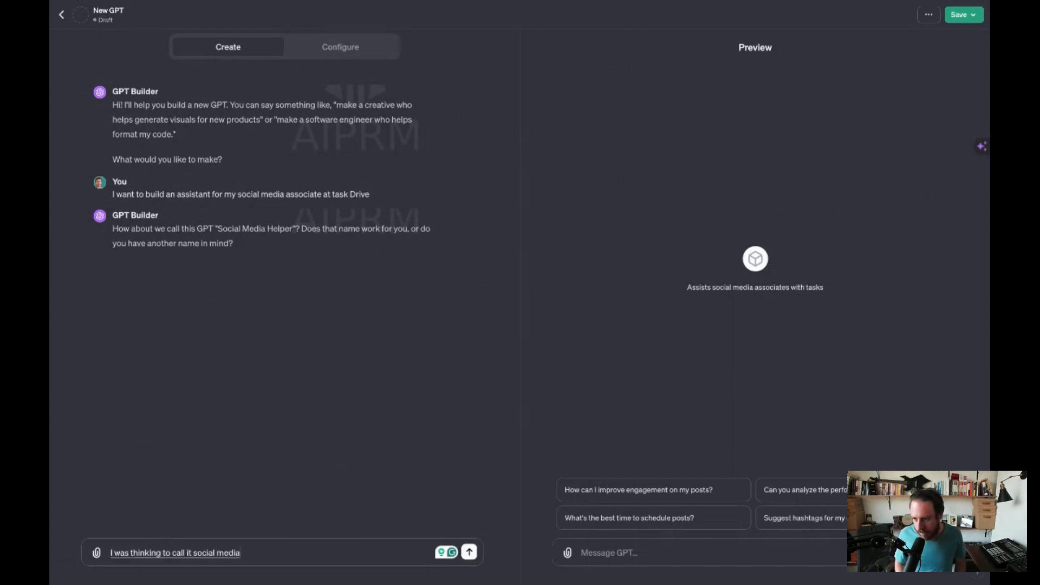
text( assistant)
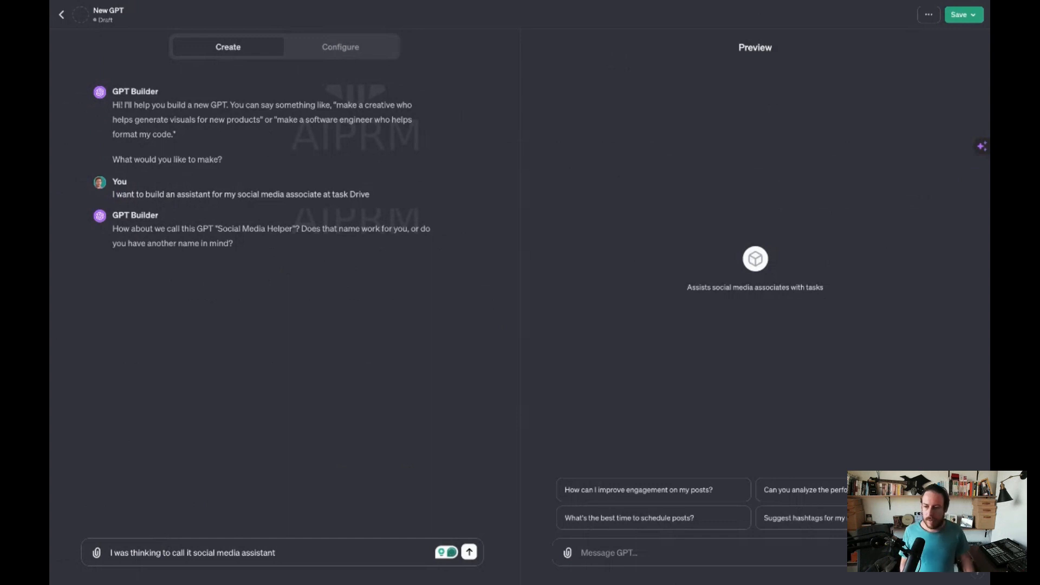
key(Return)
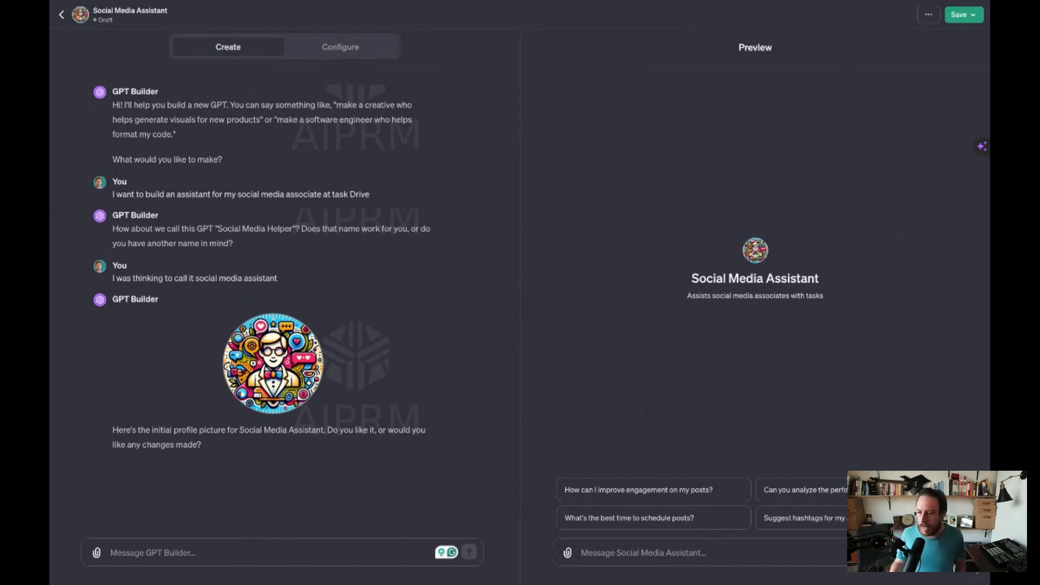
- Accept the proposed profile picture by replying "Yes this is good."
text(Yes)
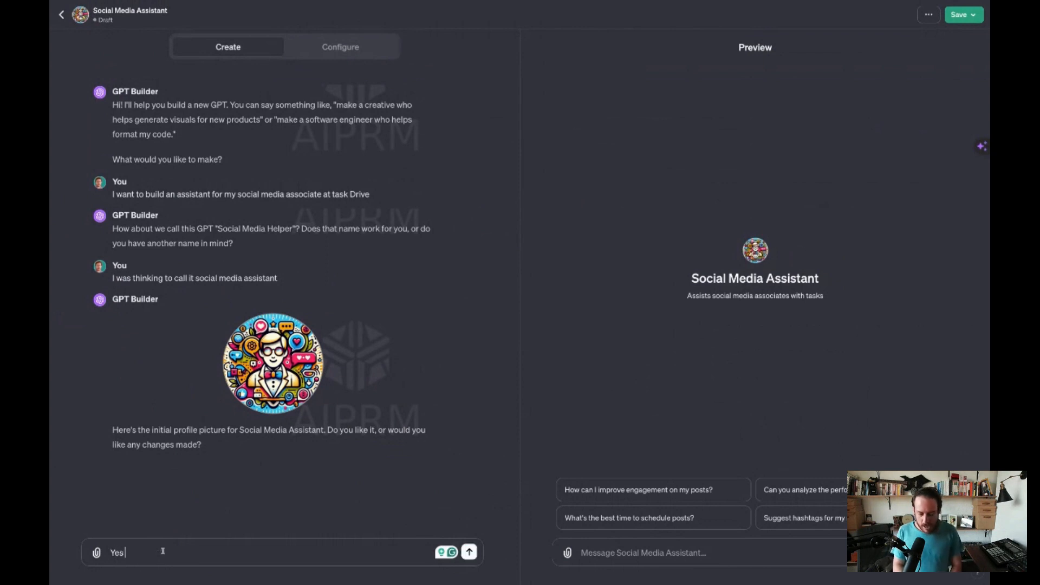
text( this is good.)
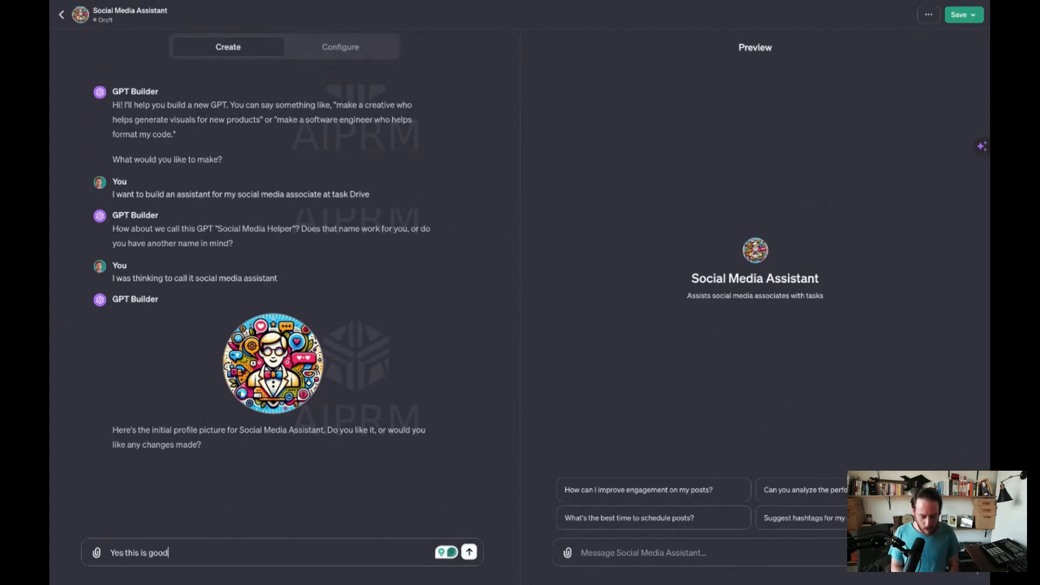
key(Return)
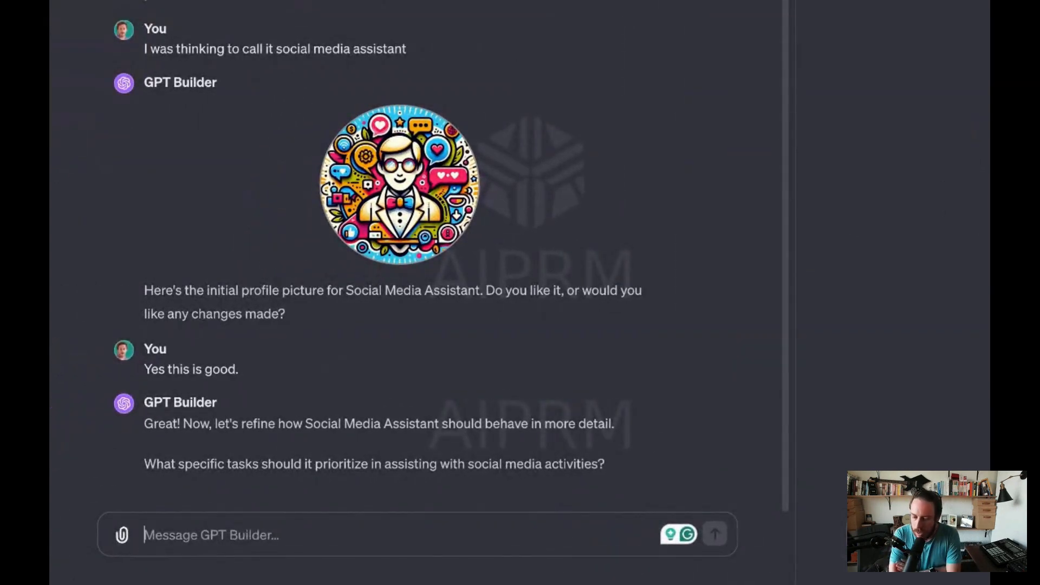
- Start the task-priority reply with "I want to help with creating LinkedIn posts creating ideas for LinkedIn post creating content for YouTube webinars for LinkedIn webinars"
text(I want to)
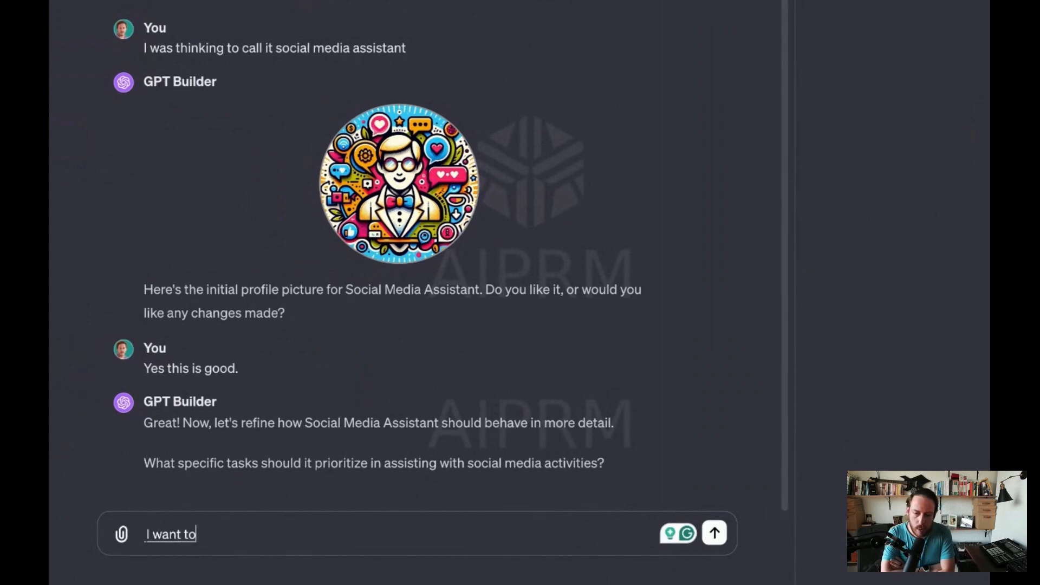
text( help with creating LinkedIn posts)
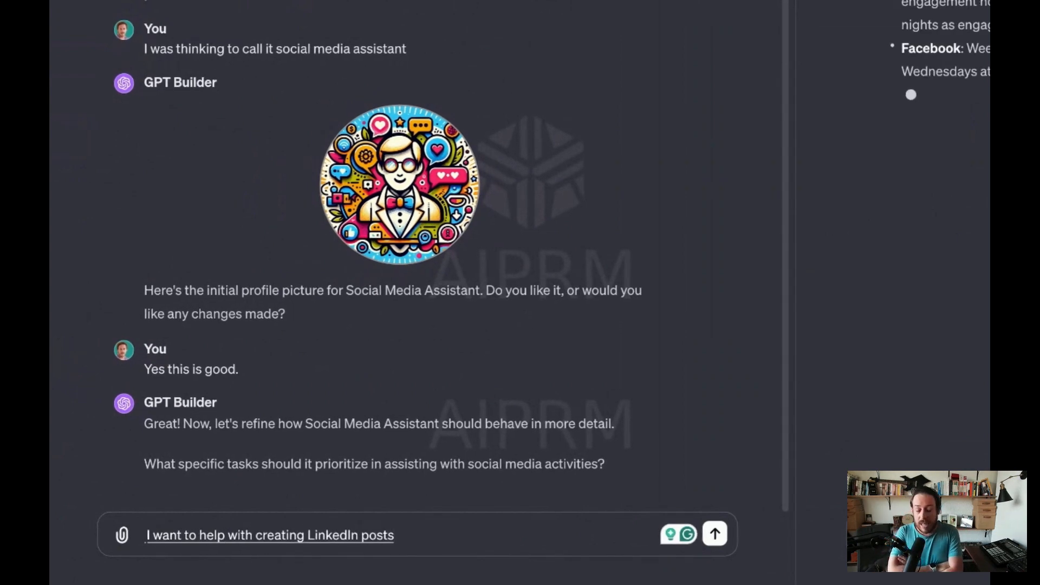
text( creating ideas for LinkedIn post)
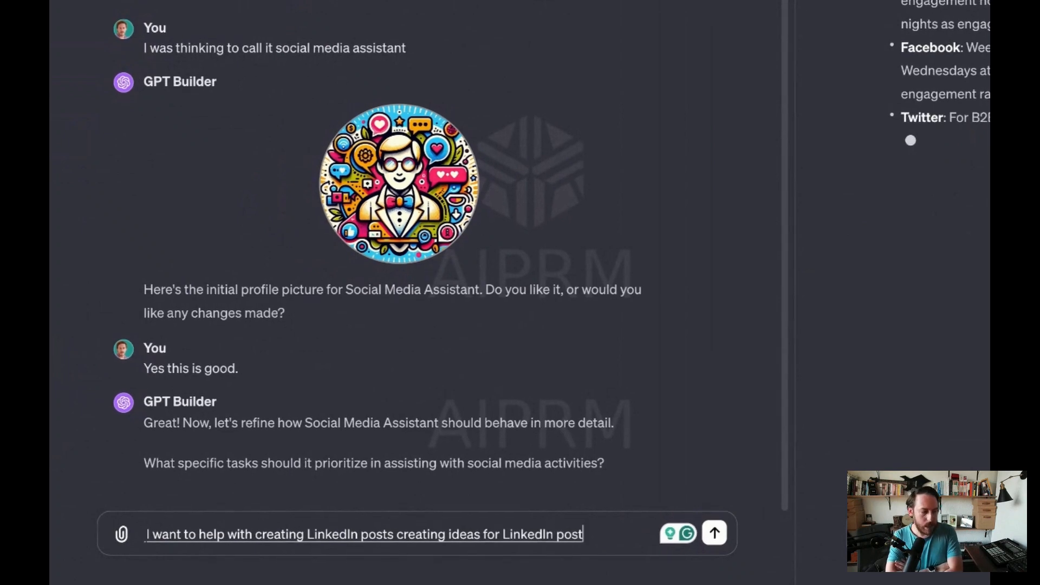
text( creating con)
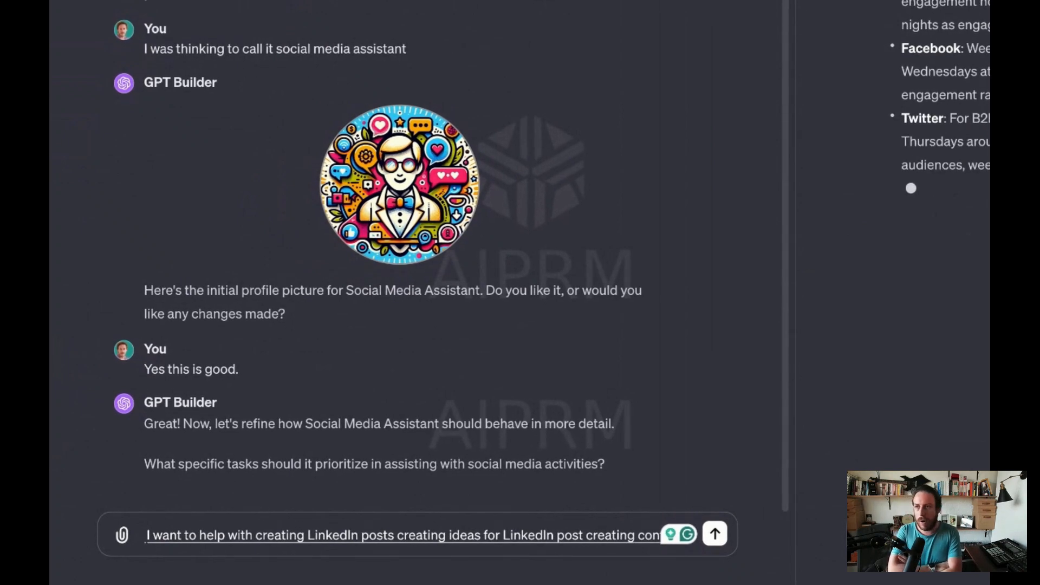
text(tent for YouTube)
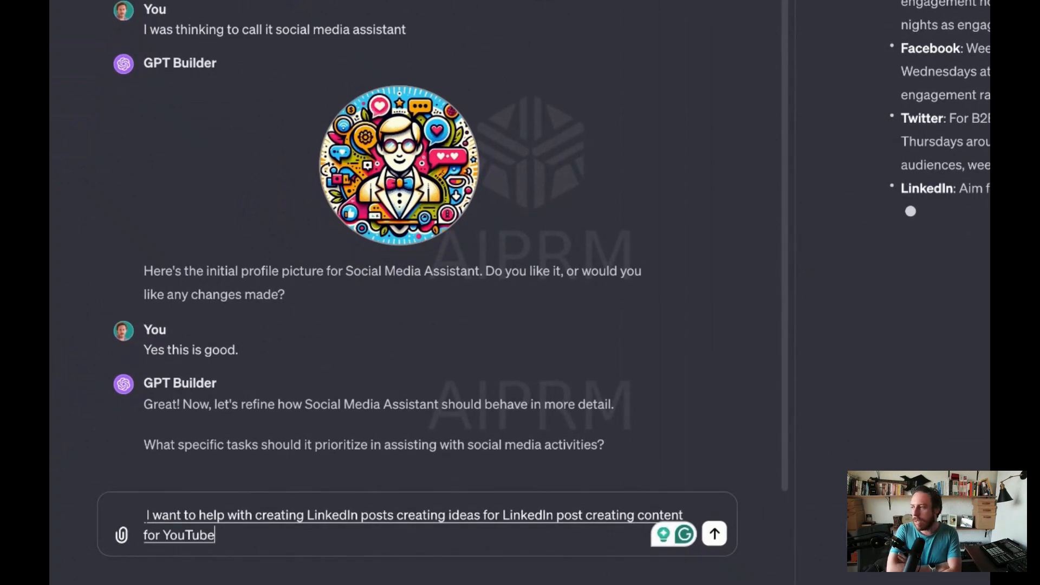
text( webinars for LinkedIn web)
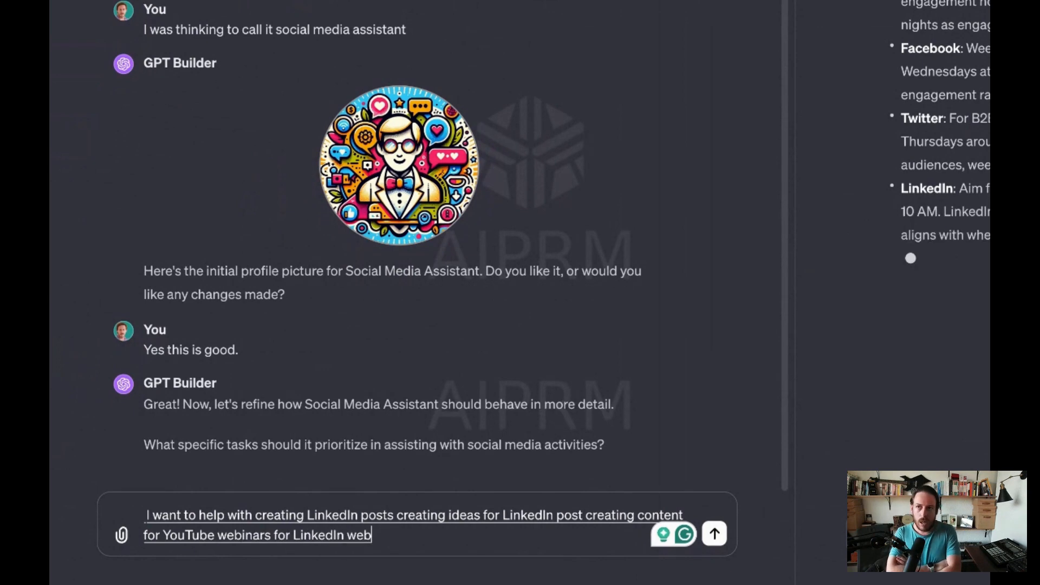
text(inars to be able to repurpose)
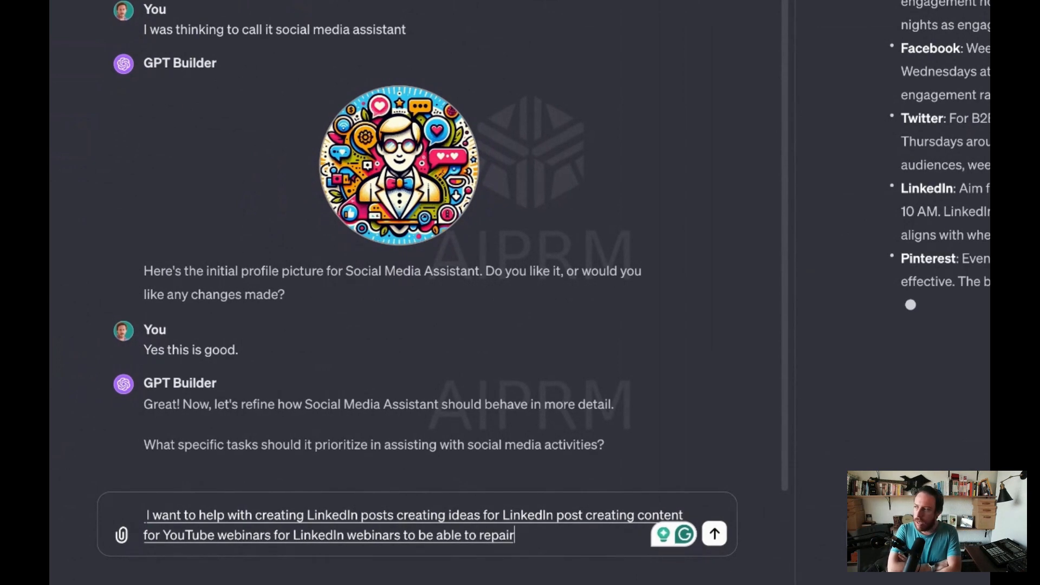
text( blog it)
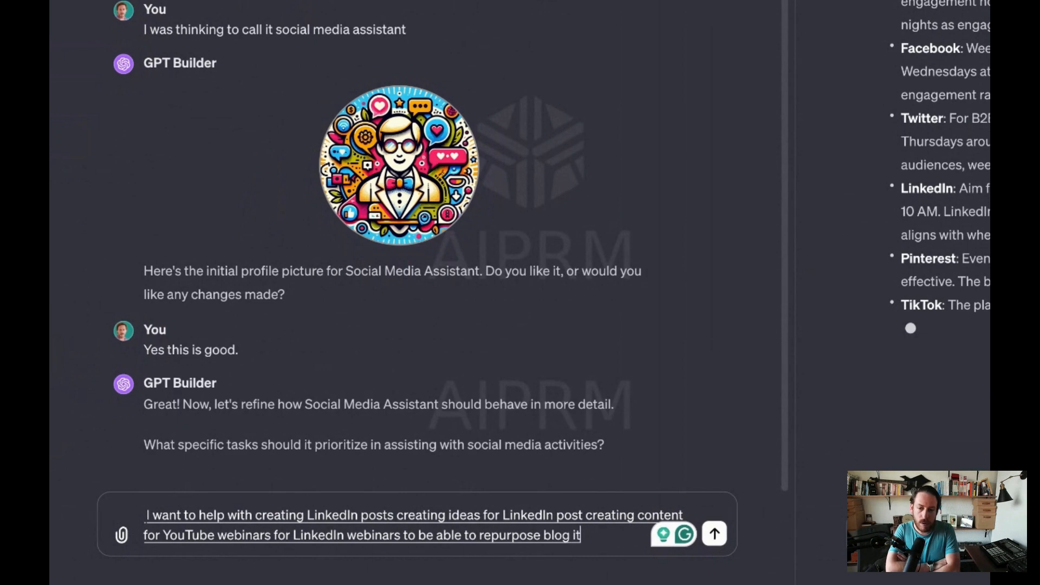
text(ems from our test drive)
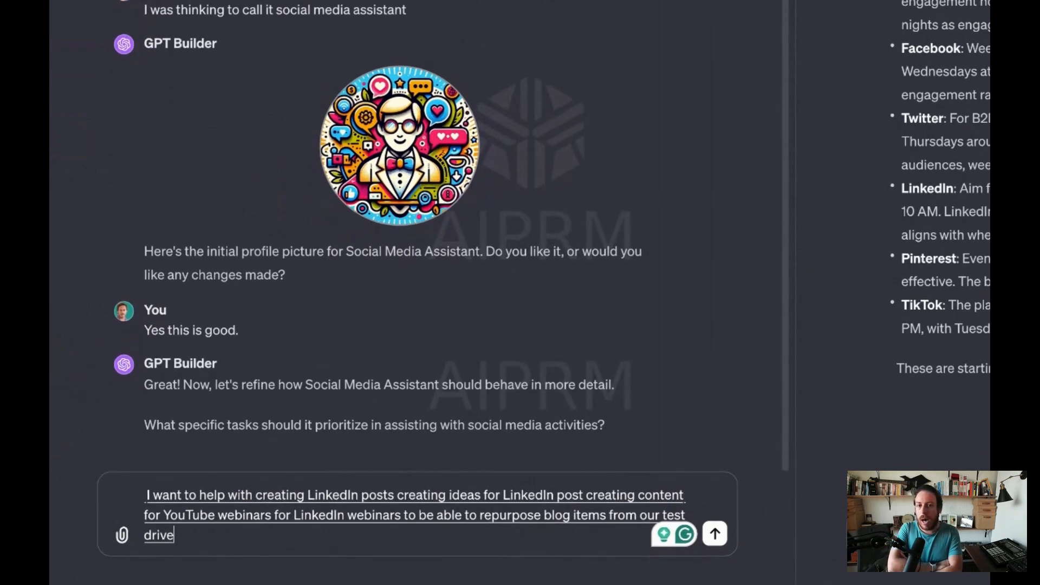
text( website I wanted to also)
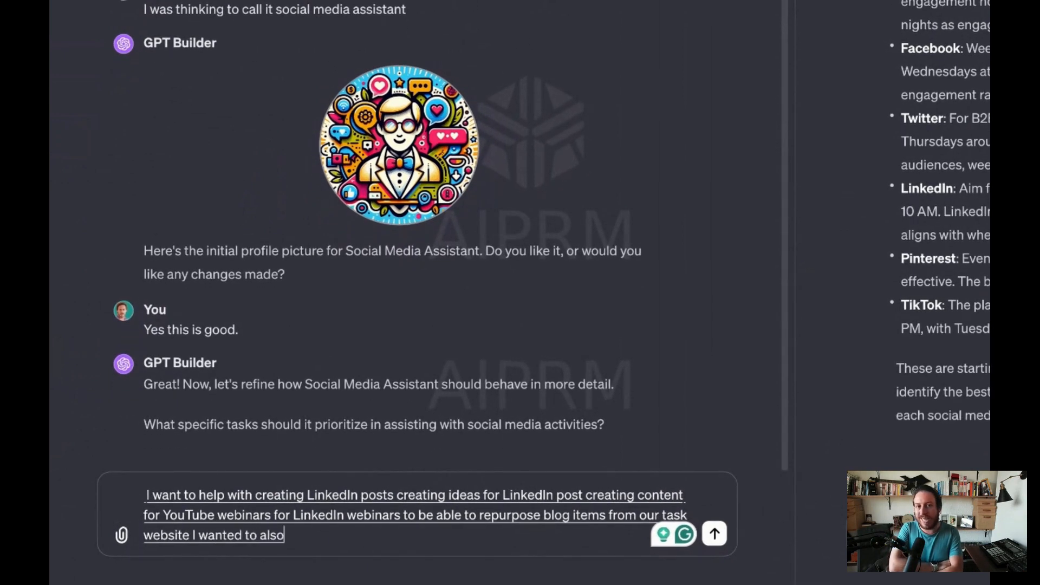
text( have ideas about videos)
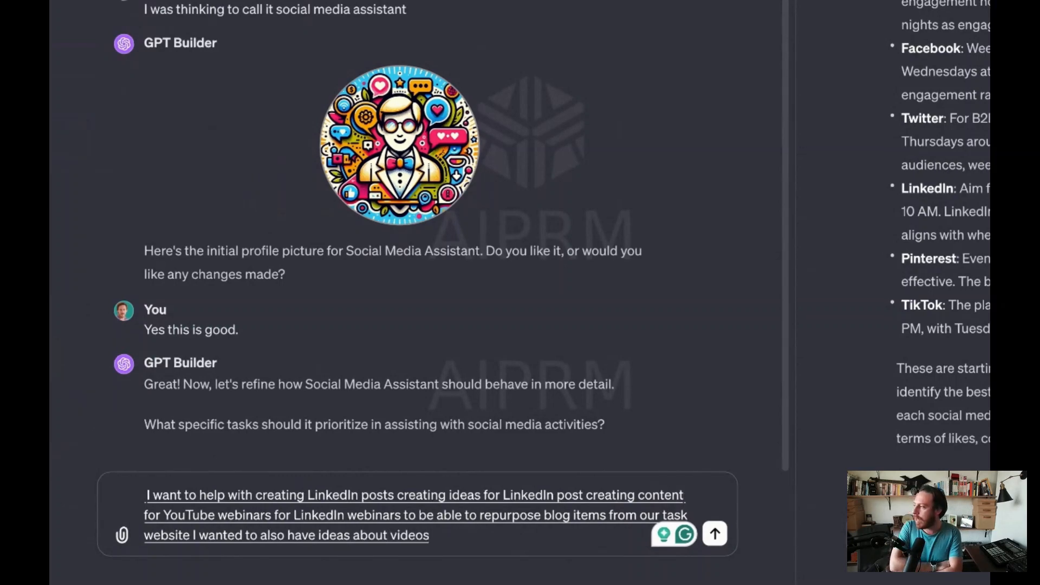
text( I wanted to also edit.)
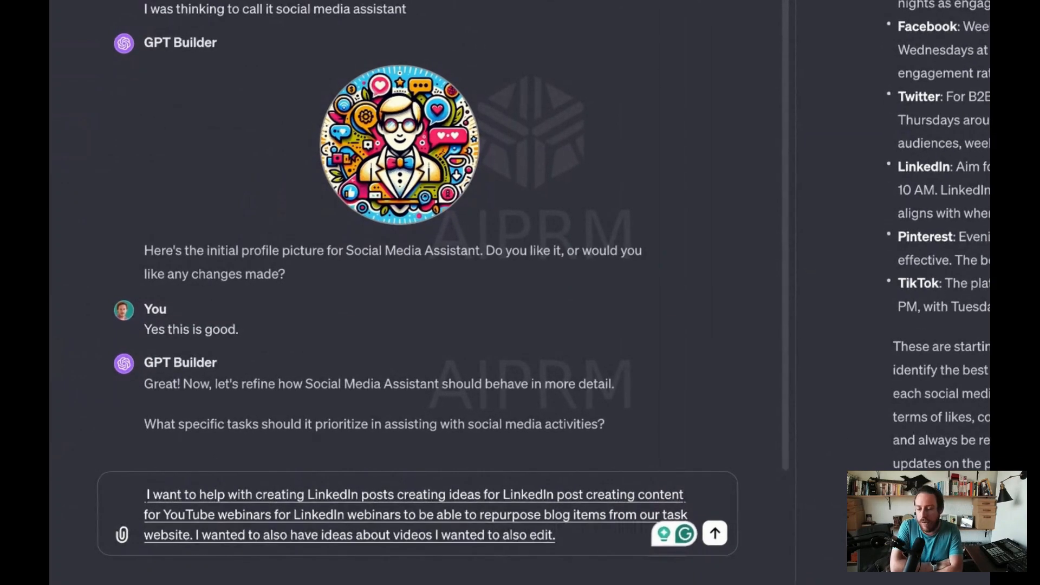
- Extend the task-priority reply with "I wanted to also edit drafts that we have and I want to be able to do"
key(BackSpace)
text(drafts that we)
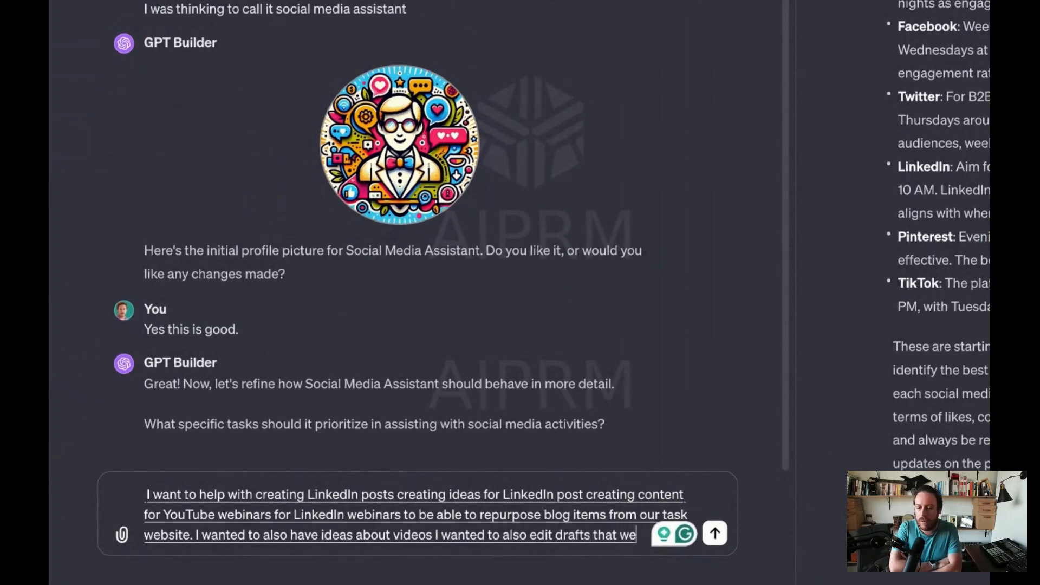
text( have and I want to be able to do)
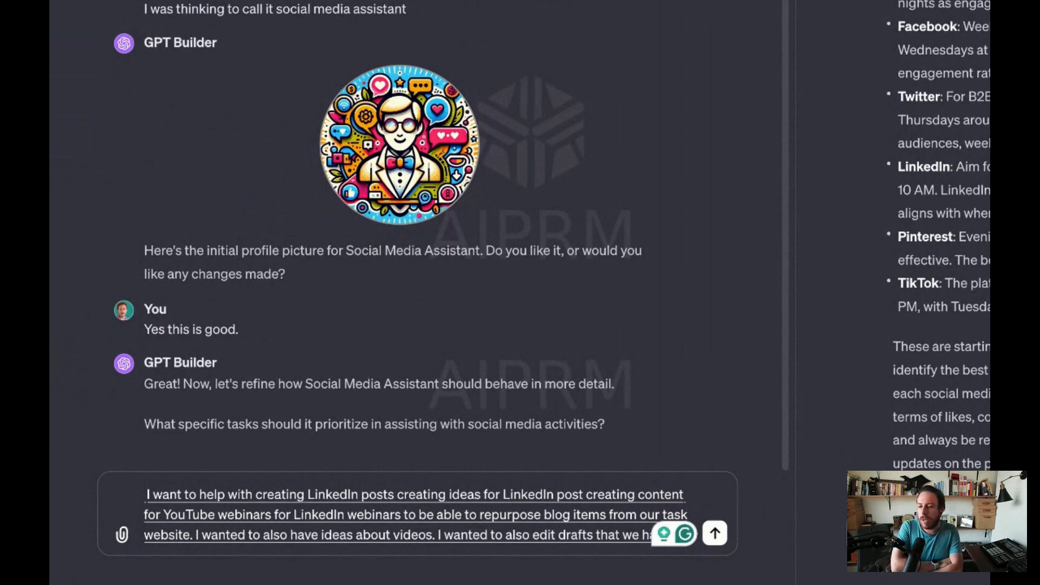
text( anything.)
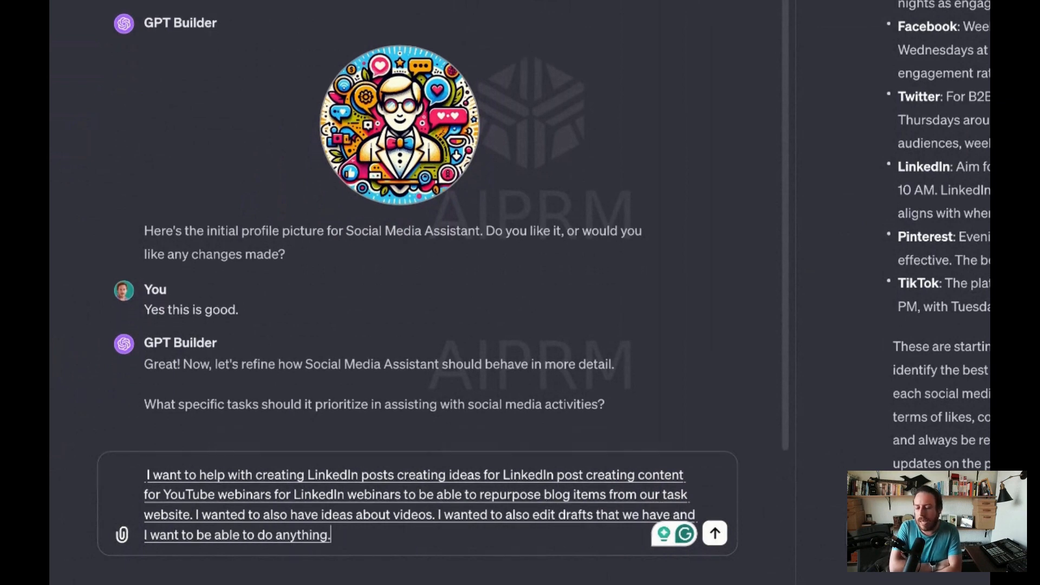
- Finish the task-priority reply with "anything that is needed to have a successful social media strategy." and send it
key(BackSpace)
text(that is needed to have)
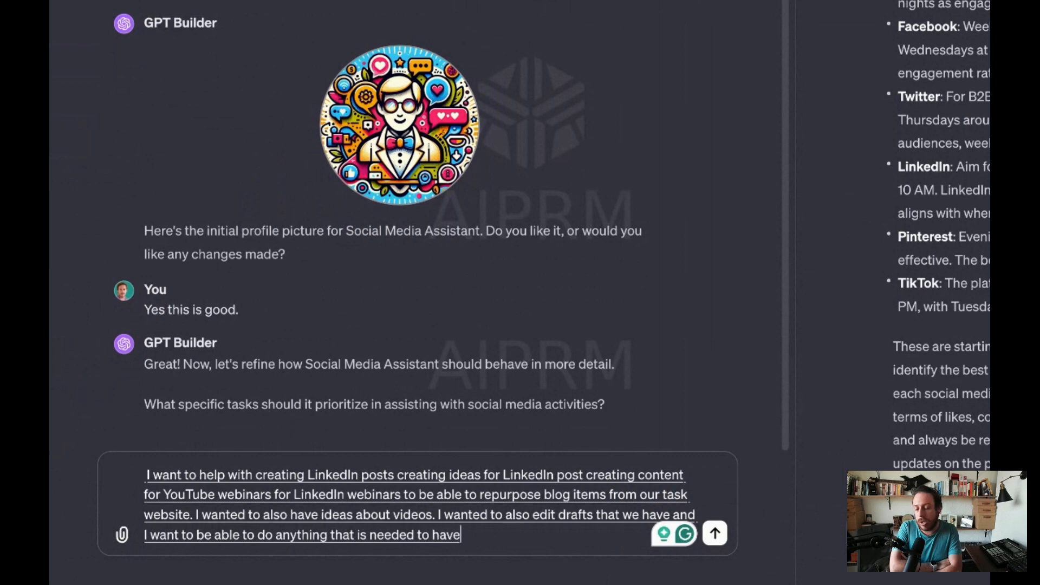
text( a successful social media.)
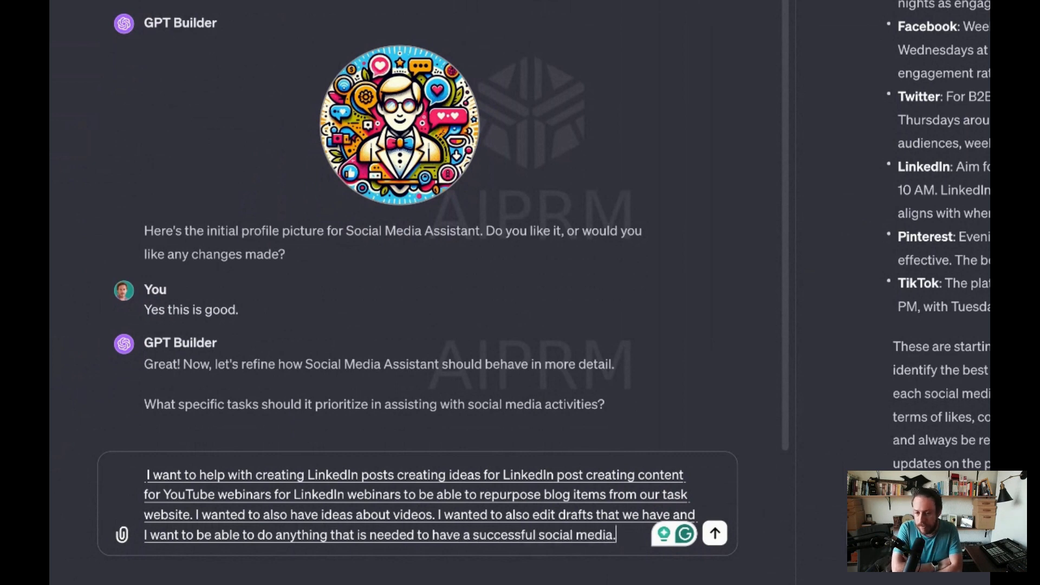
key(BackSpace)
text(strate)
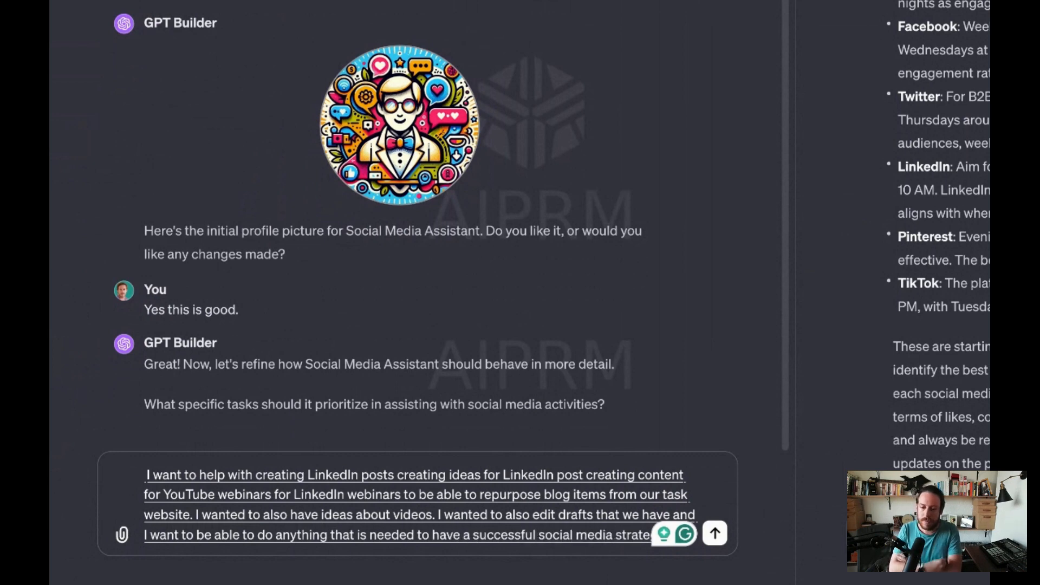
text(gy.)
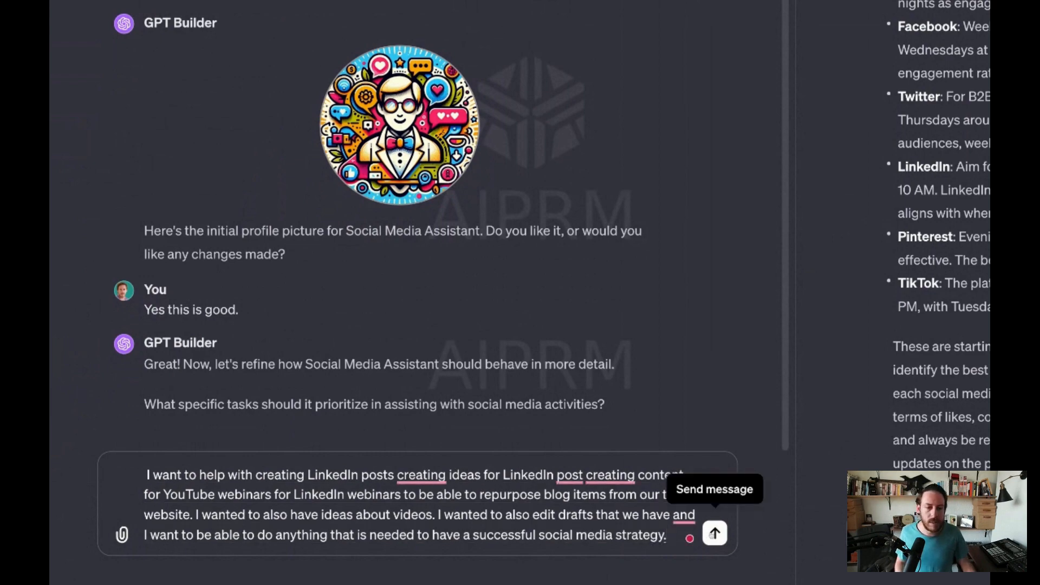
click(714, 534)
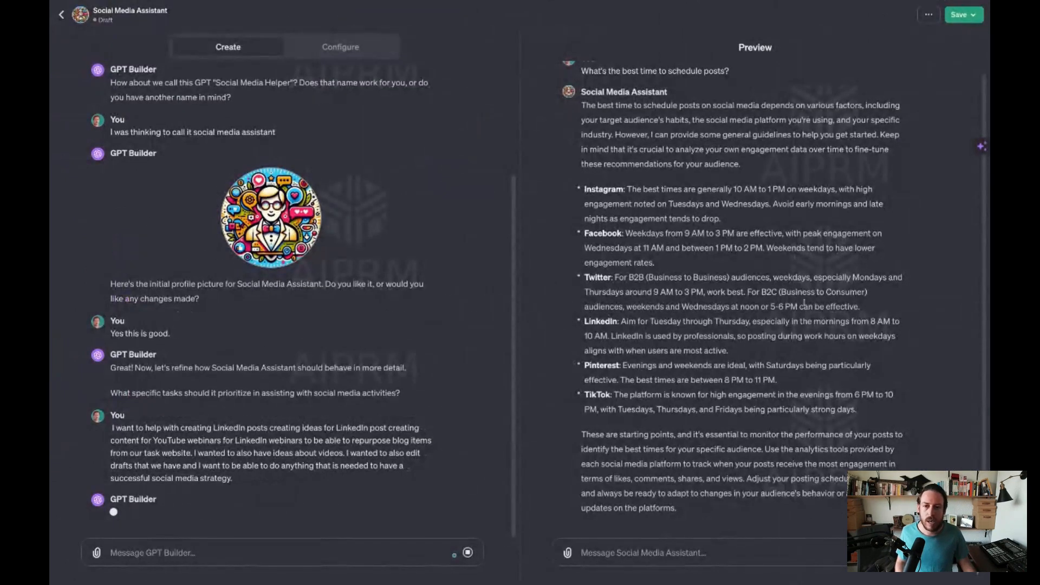
- Start the tone reply with "Well, it's for a B2B company so I'd like it to be a bit casual but not too casual friendly"
scroll(809, 341, up, 1)
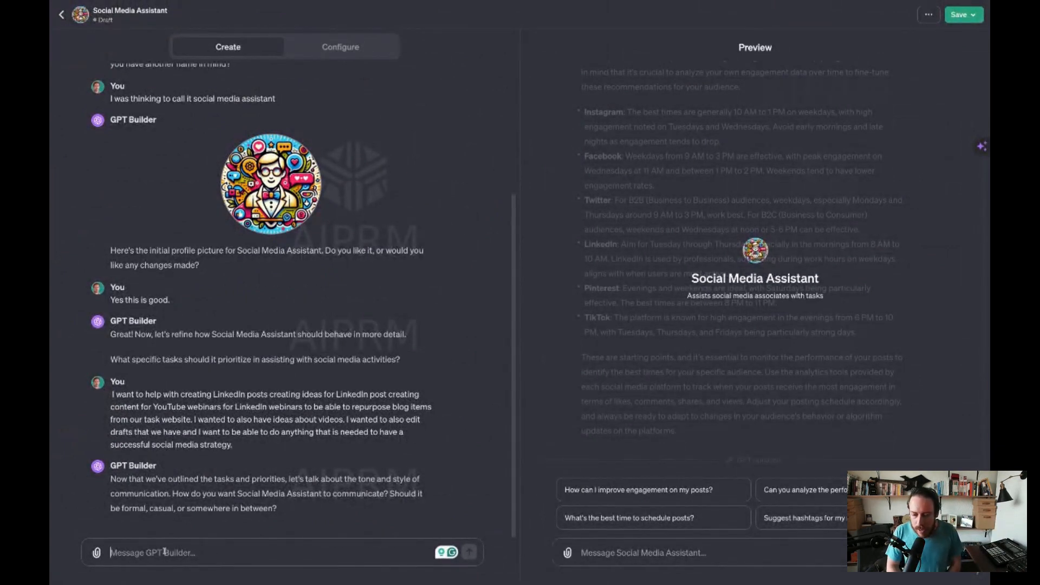
text(Well, it's for a B2)
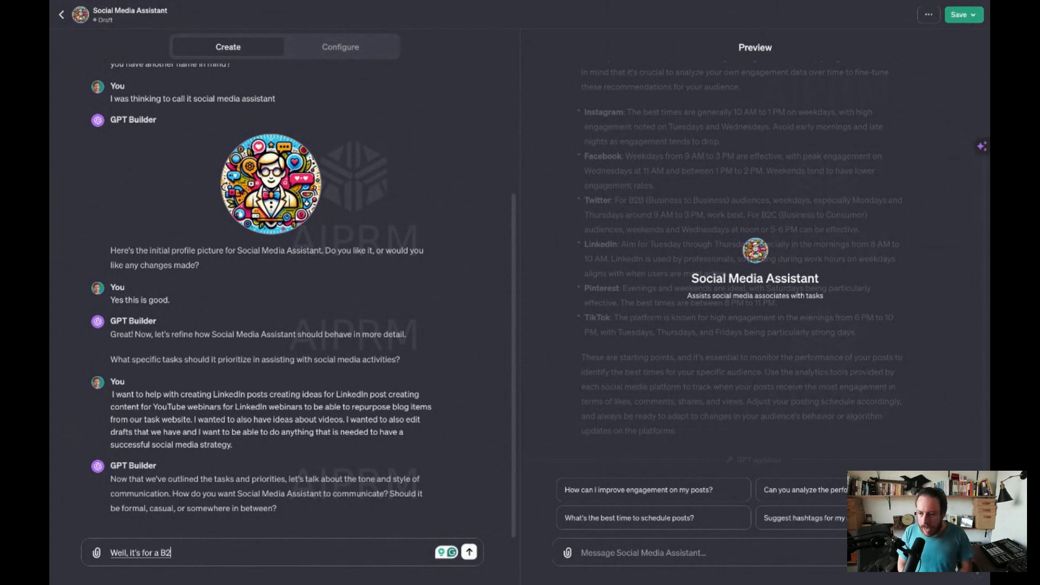
text(B company so I'd like)
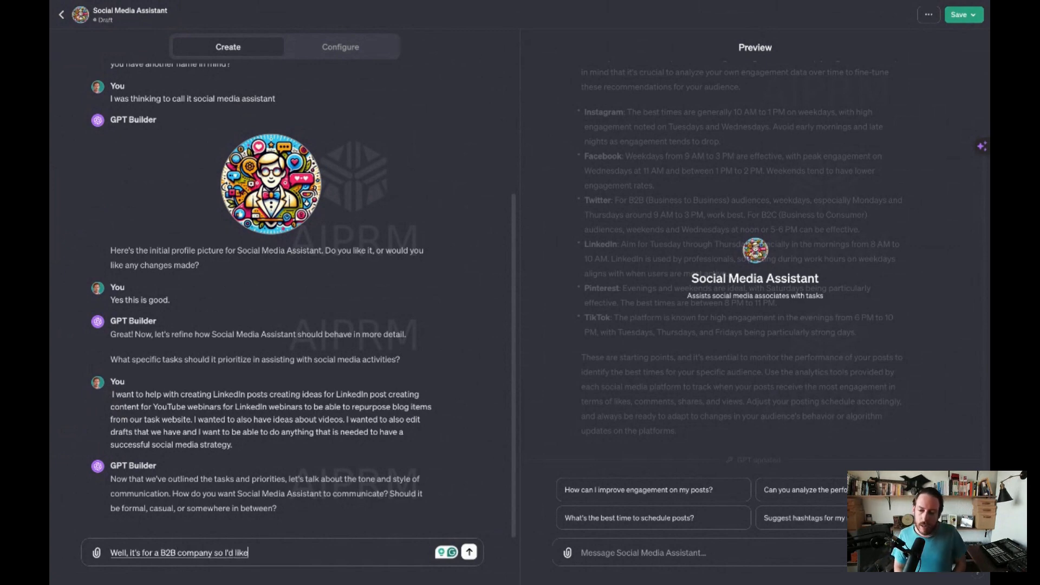
text( it to be a bit)
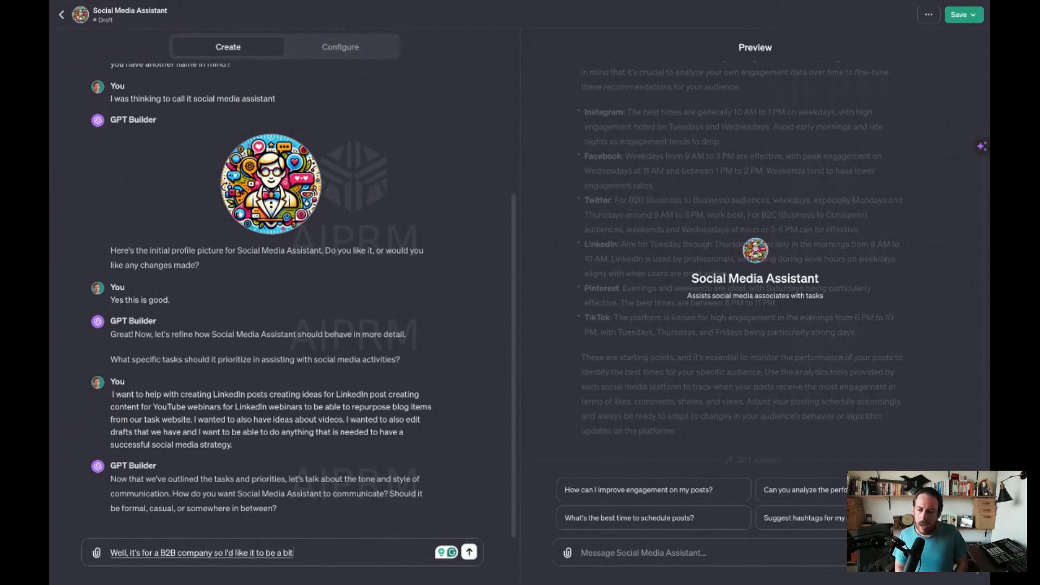
text( casual but not too)
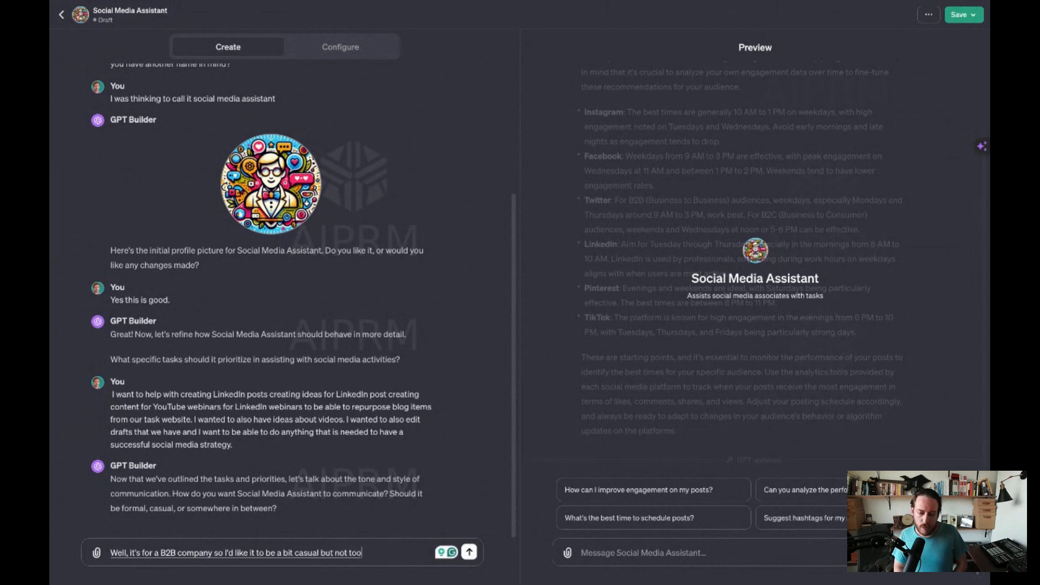
text( casual friendly that)
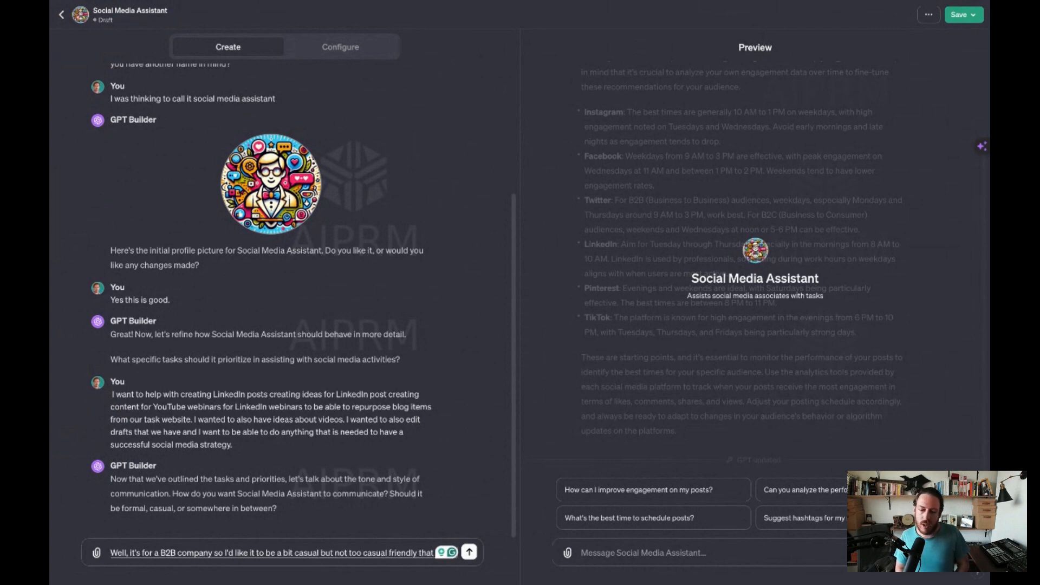
key(BackSpace)
key(BackSpace)
key(BackSpace)
key(BackSpace)
key(BackSpace)
text(. That is silly and definitely not super)
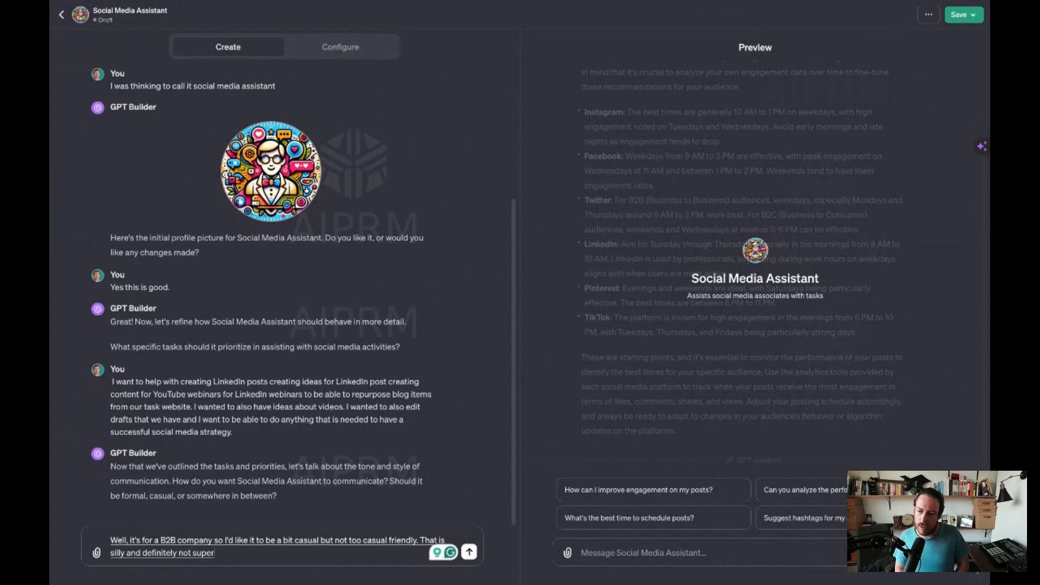
text( formal because it's not for fortune 500)
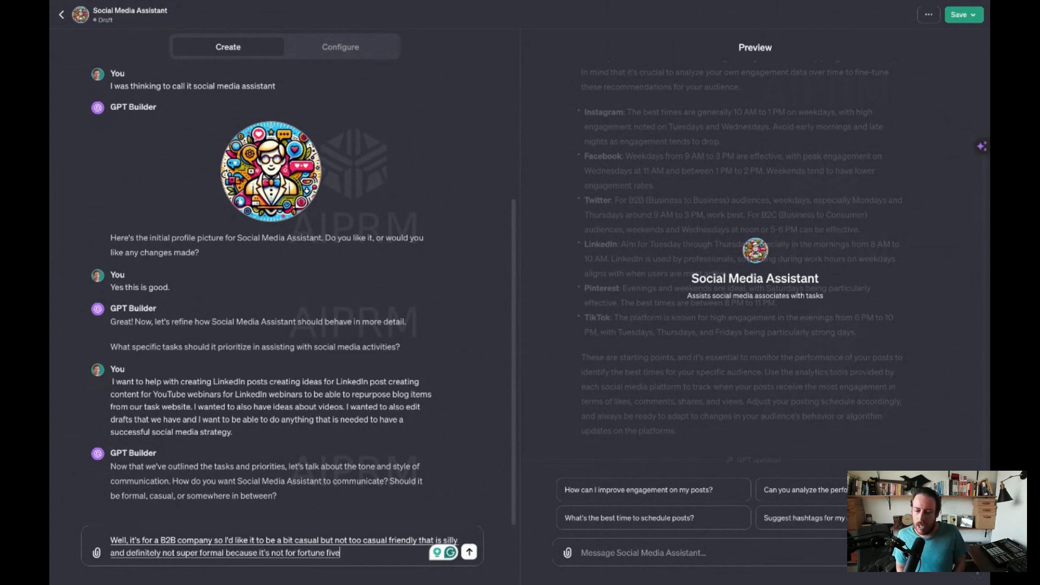
text( it's not an enter)
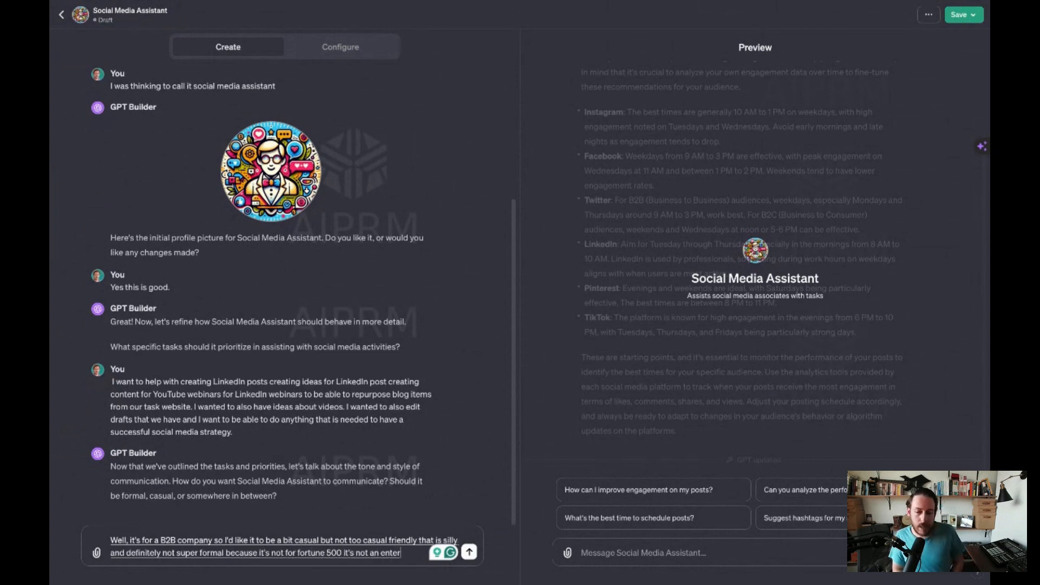
text(prise company is SMB)
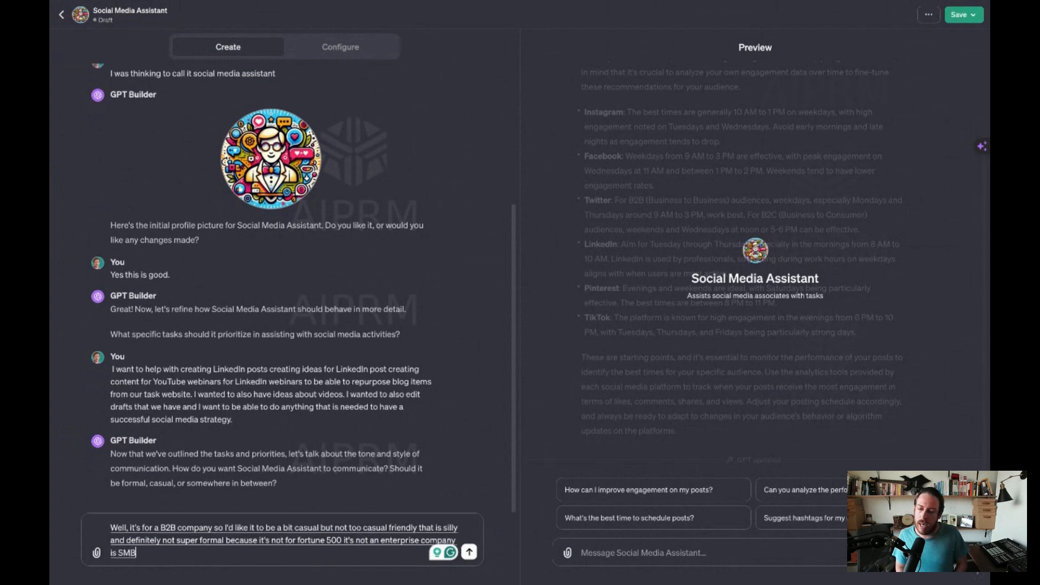
text( and we we are)
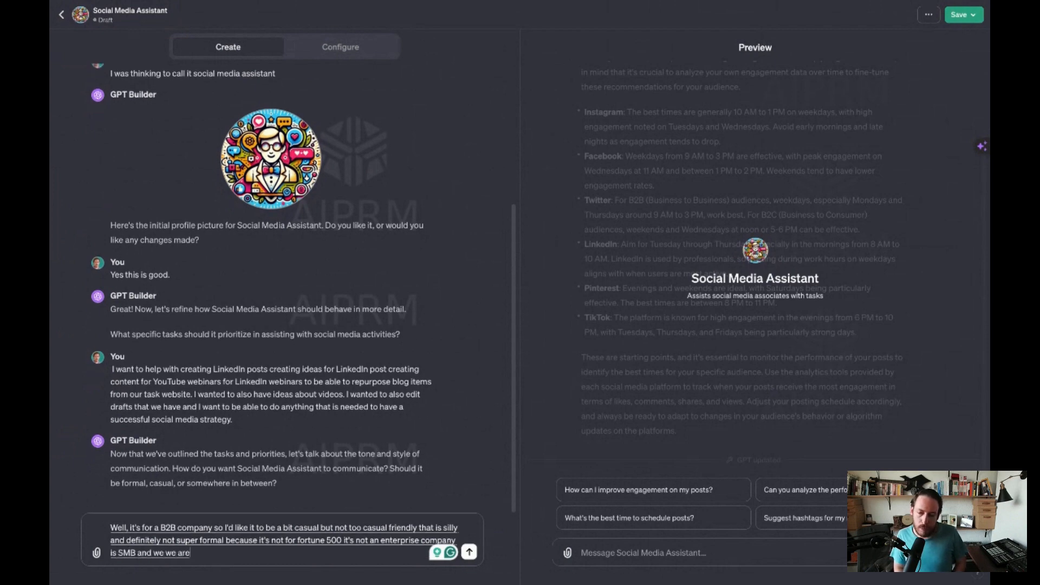
key(BackSpace)
key(BackSpace)
key(BackSpace)
key(BackSpace)
key(BackSpace)
key(BackSpace)
text(are really friendly people at task drive)
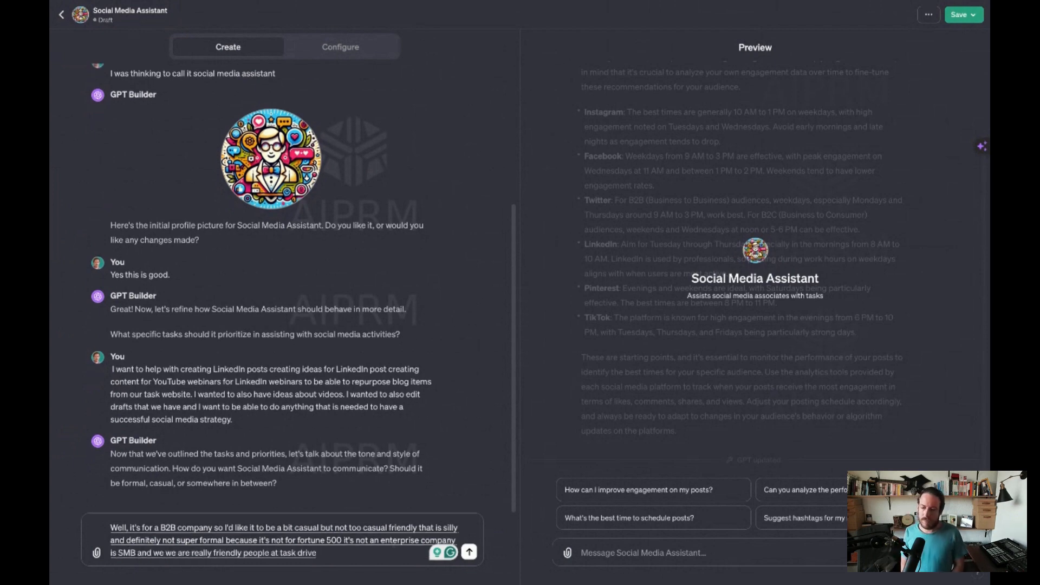
- End the tone reply with "and we are really friendly people at task drive" and send it to GPT Builder
click(469, 551)
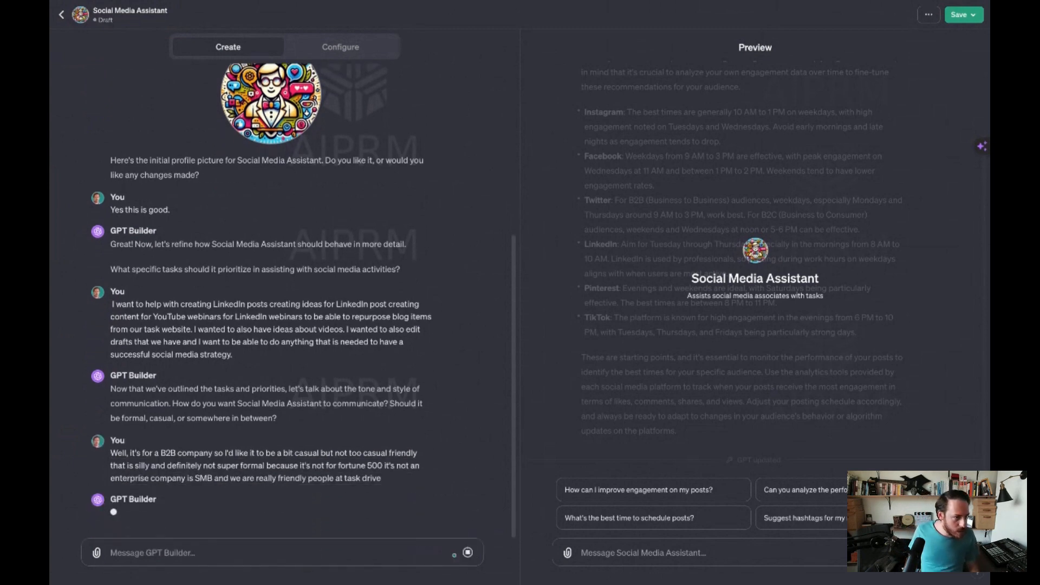
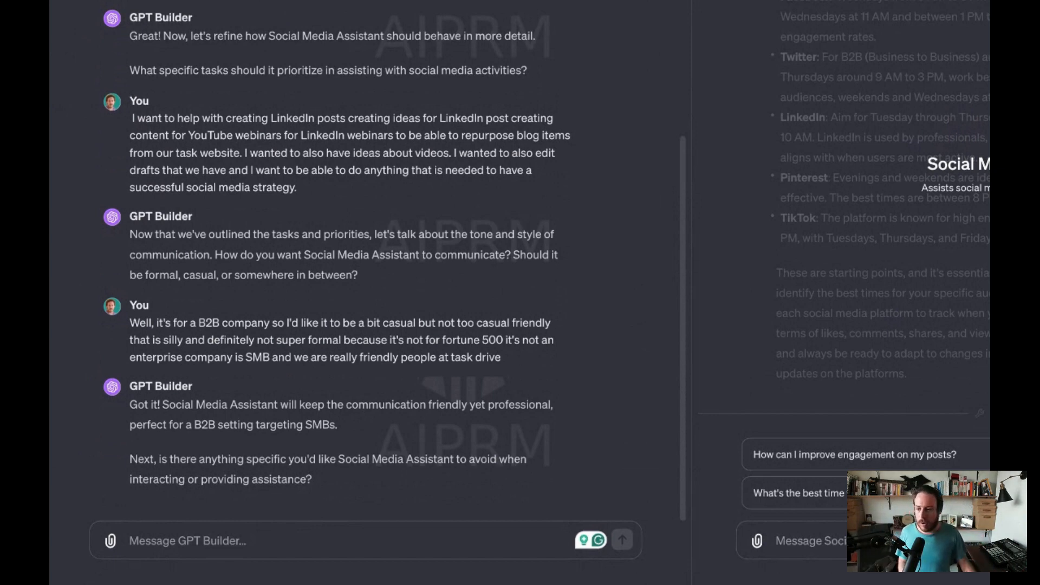
- Start replying with "I would like to make sure that it avoids any assumptions, so no assumptions always ask for clarification before doing anything. I do not assume"
click(260, 540)
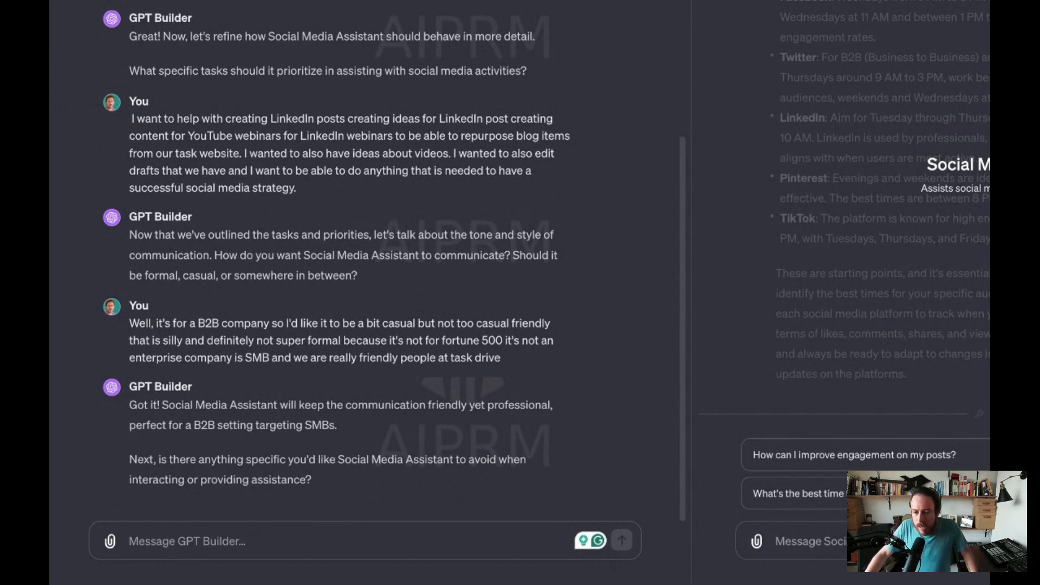
text(I would like to make sure)
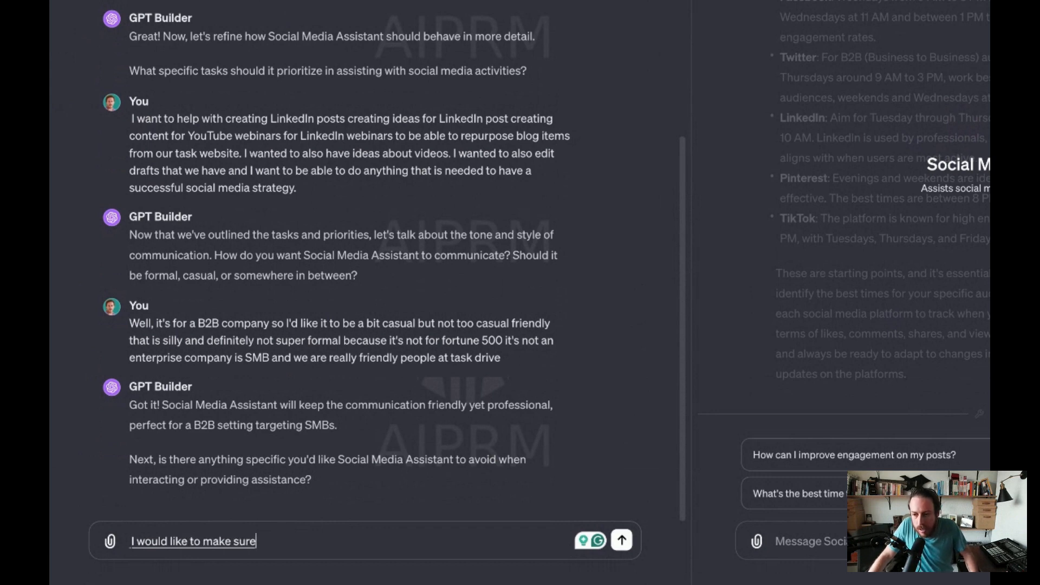
text( that it avoids any)
text(ass)
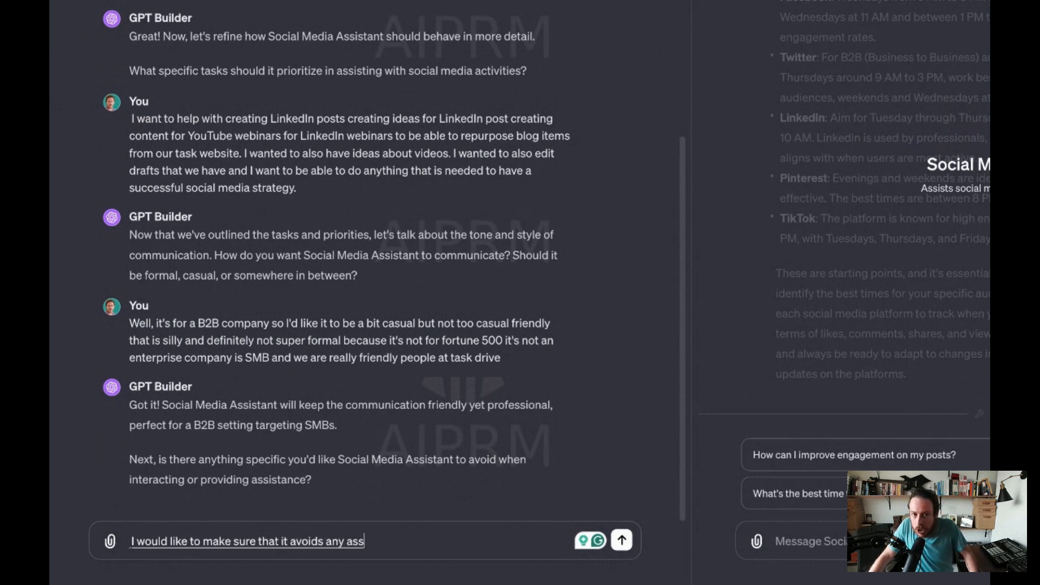
text(umptions, so no assumptions)
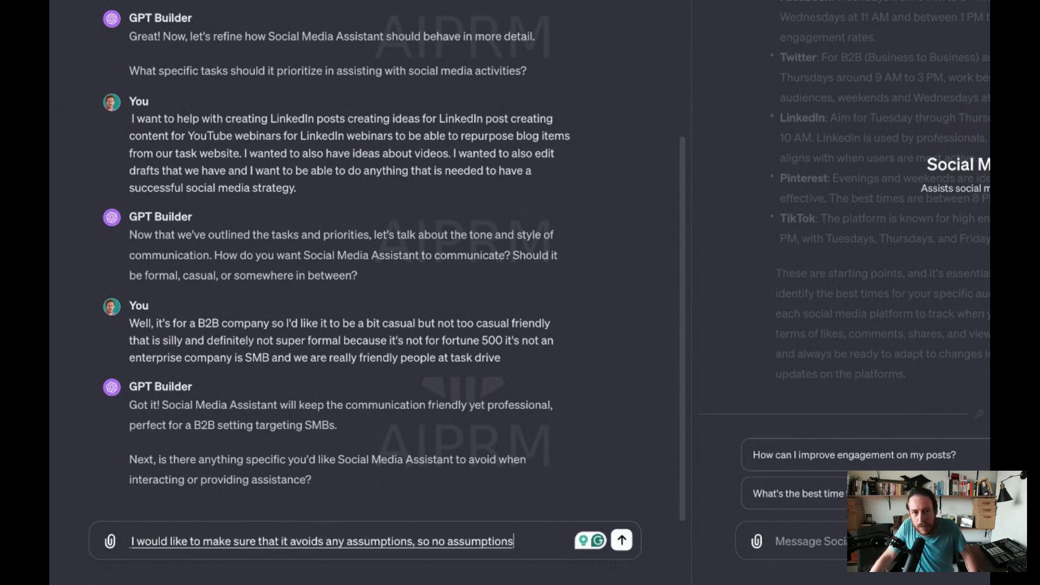
text( always ask for claritycation)
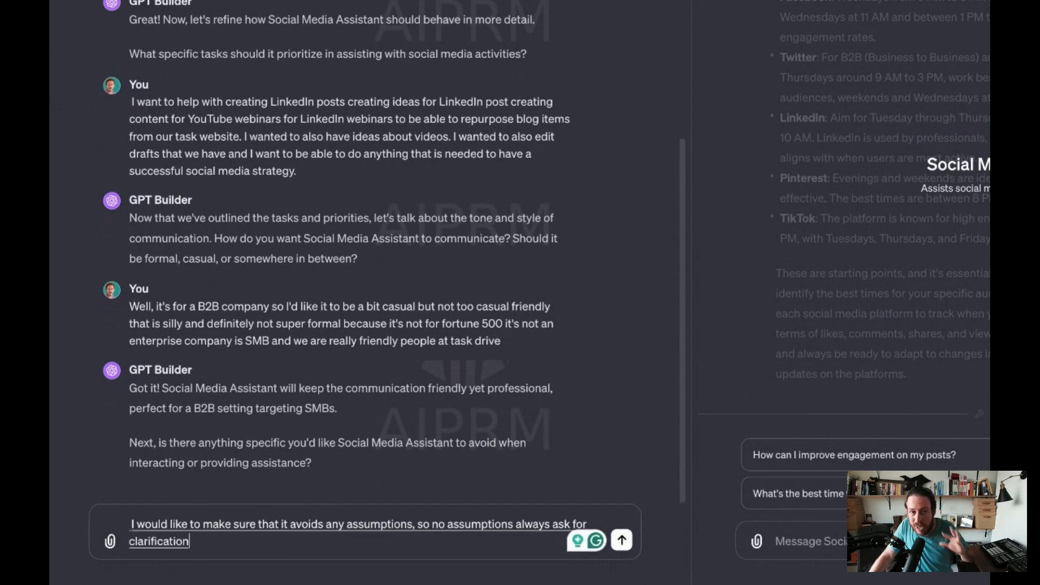
text( before doing anything I do)
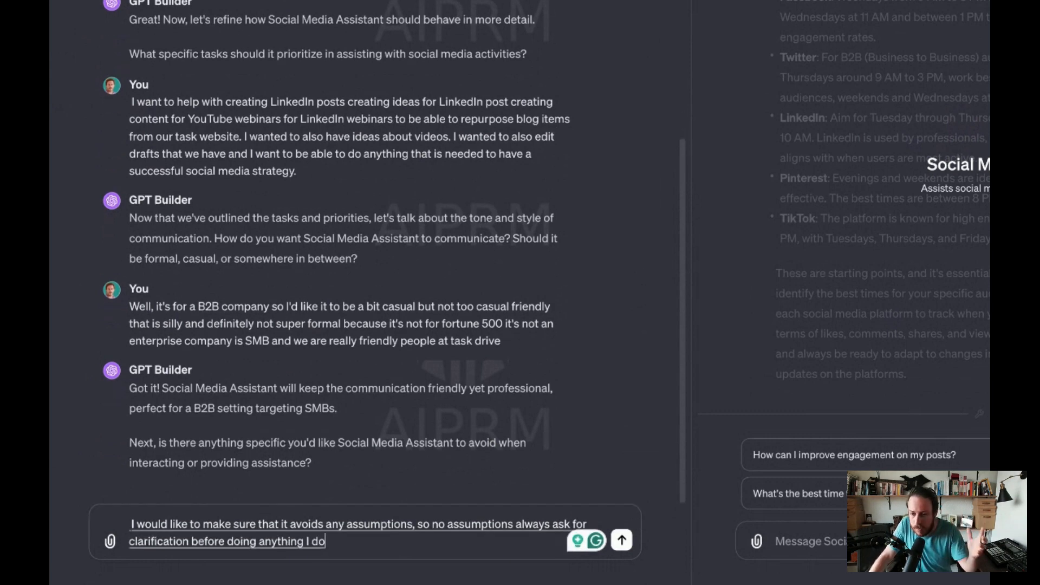
text( not assume also, I would like to make sure tha)
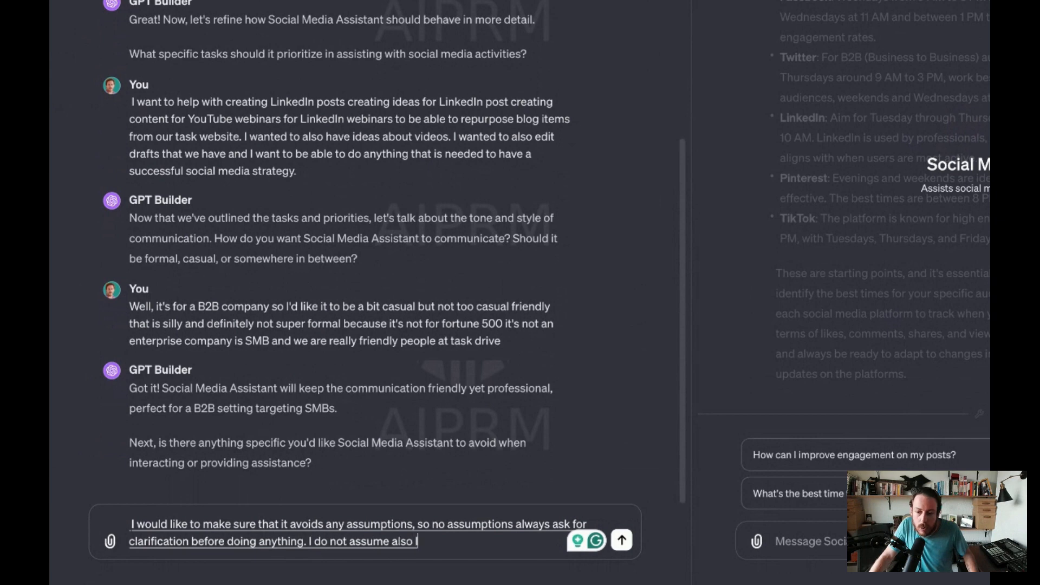
text(t there are)
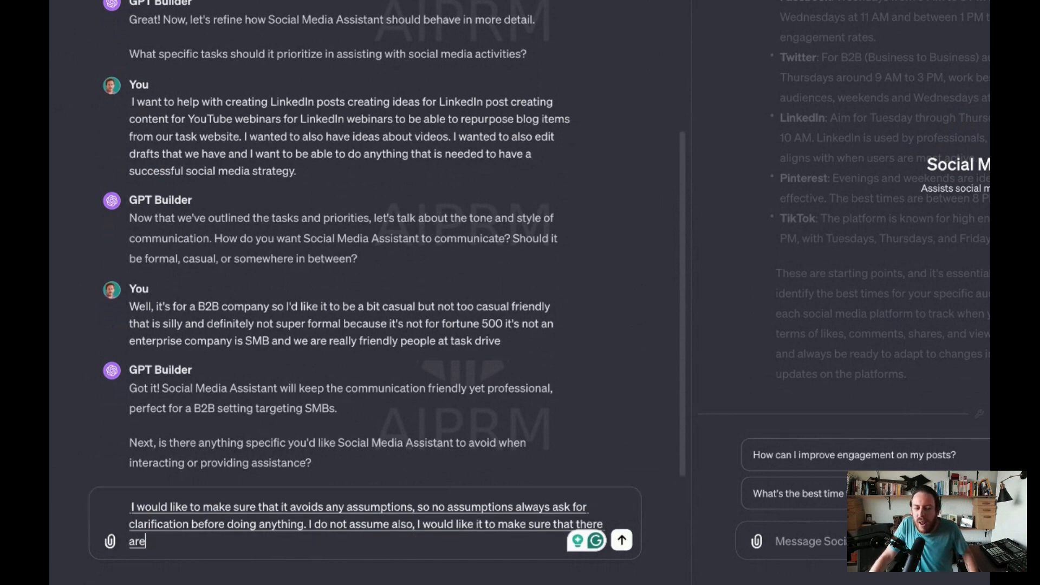
text( no fluffy words and a marketing.)
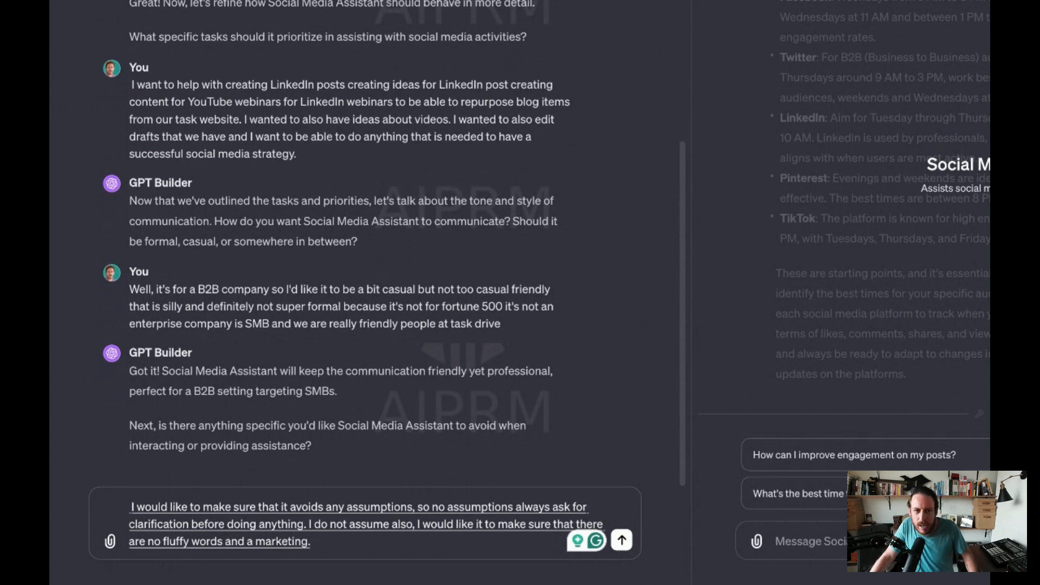
- Finish the reply with "also, I would like it to make sure that there are no fluffy words and a marketing jargon and BS." and send it
key(BackSpace)
text(jargon and NBS.)
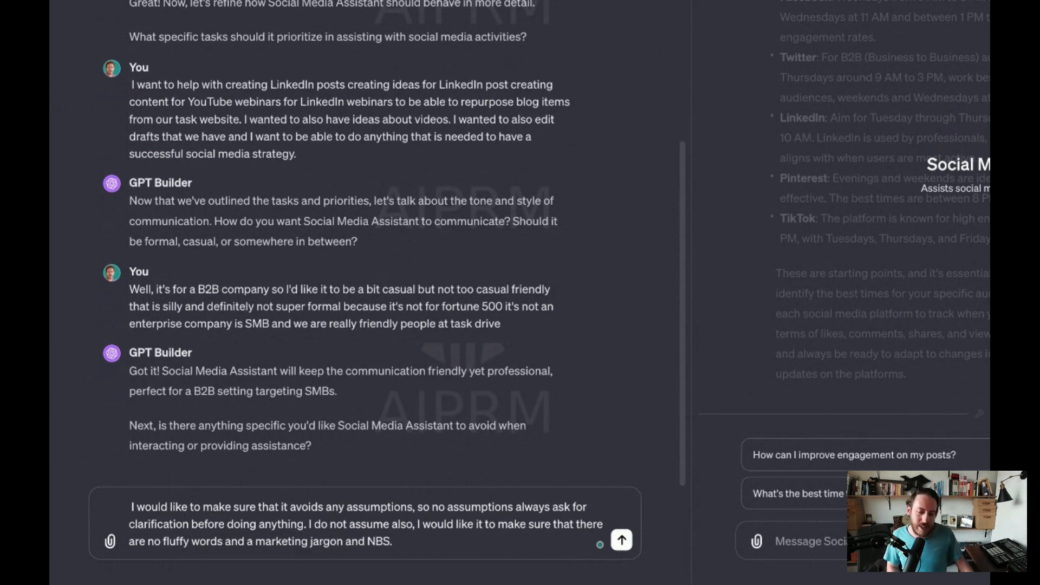
click(376, 541)
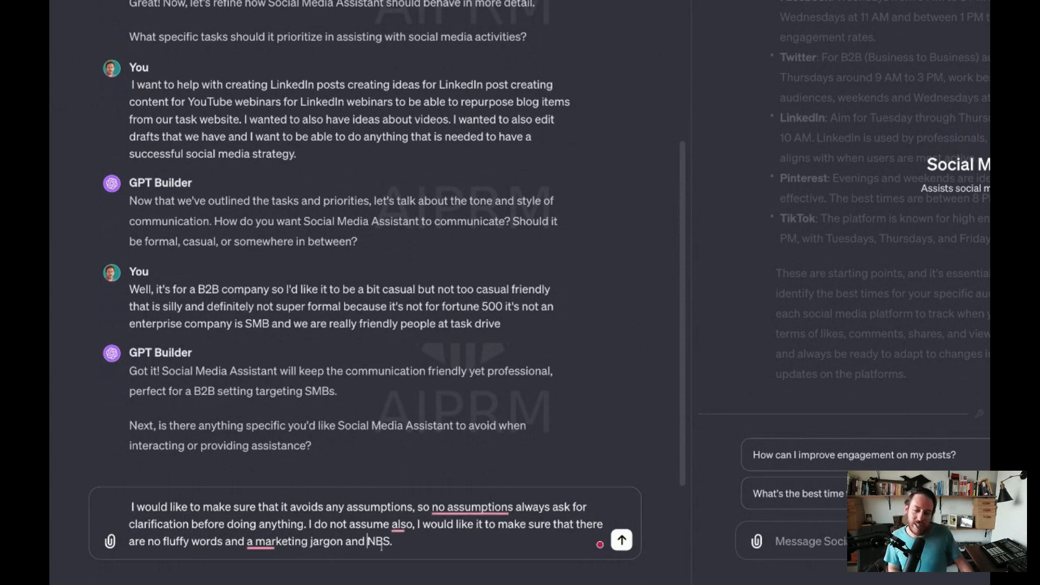
key(BackSpace)
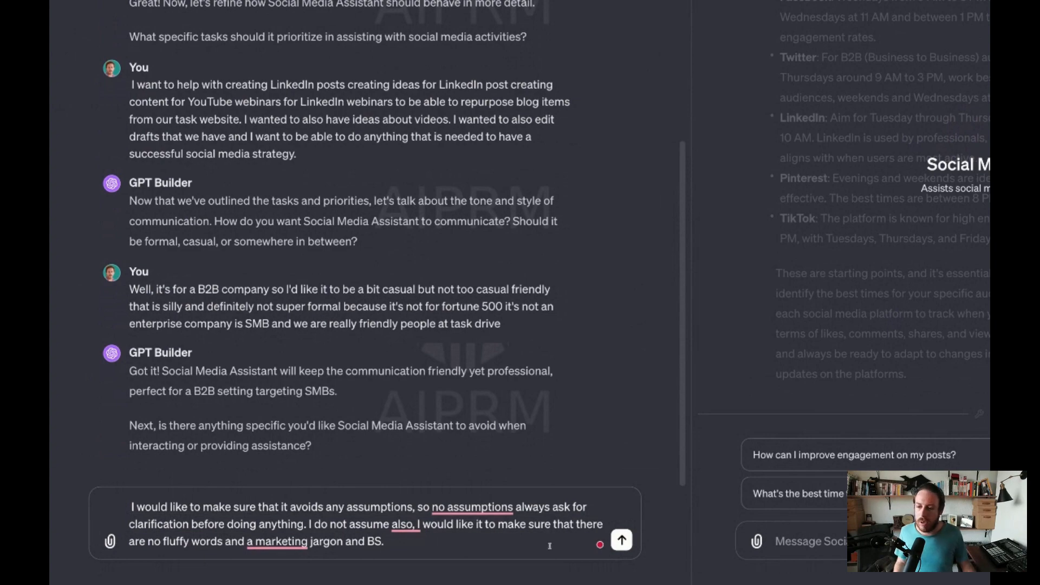
click(621, 540)
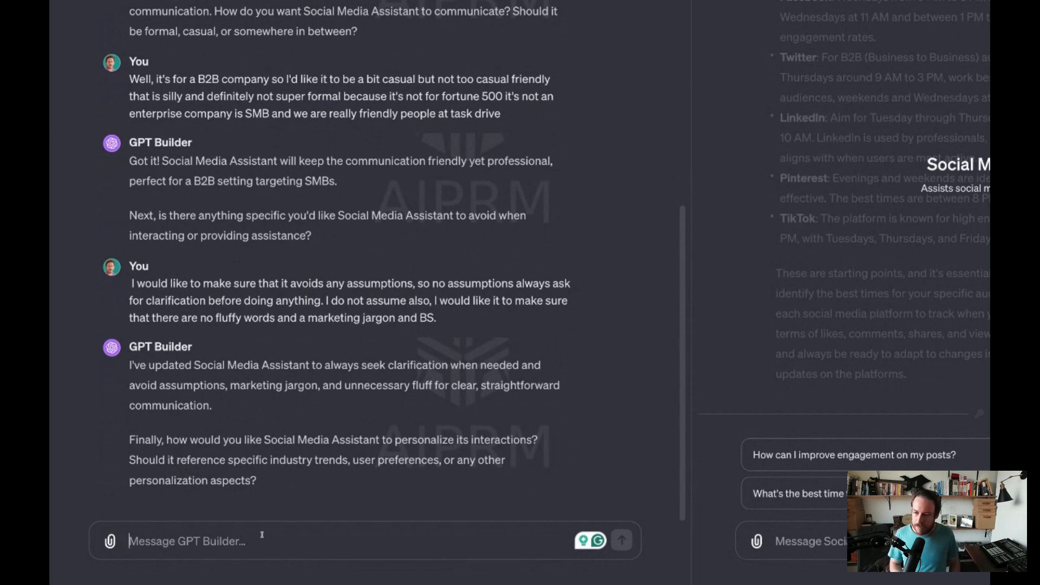
- Start the personalization reply with "Yes, our industry is very specific into outsourcing repetitive work to virtual assistance but with the power of AI"
text(Yes, our industry is)
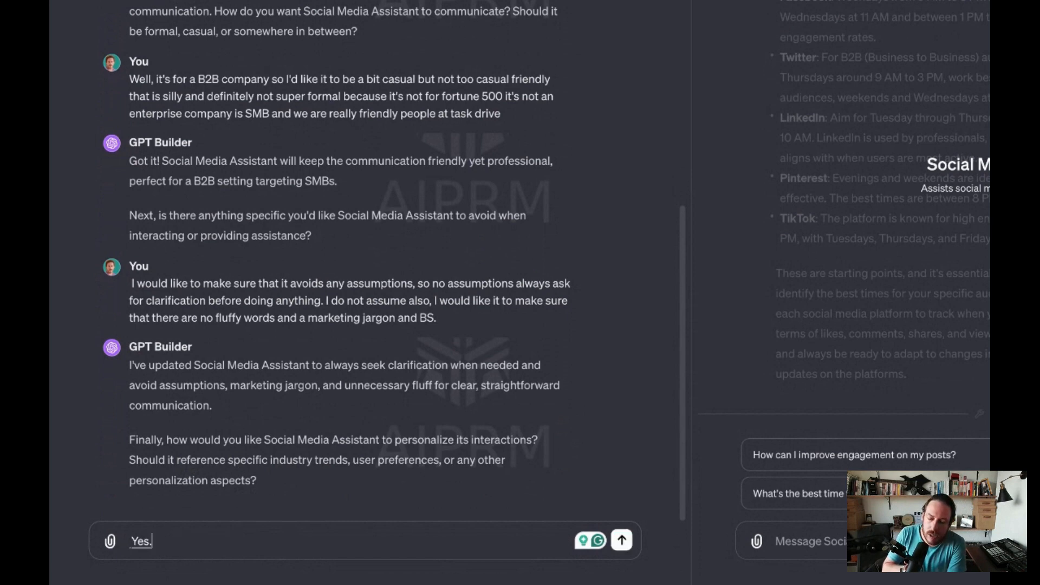
text( very spec)
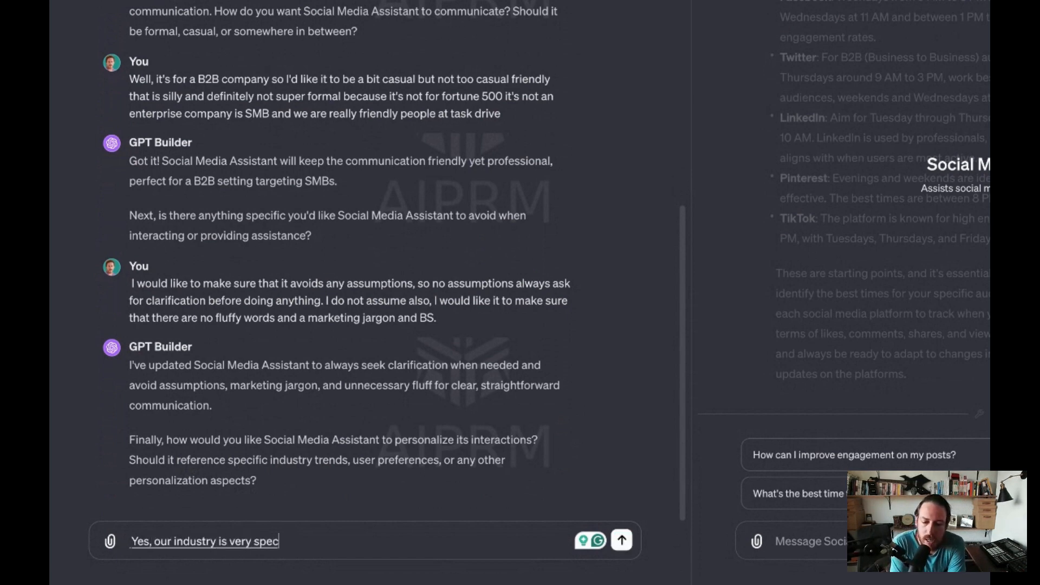
text(ific into outsourcing.)
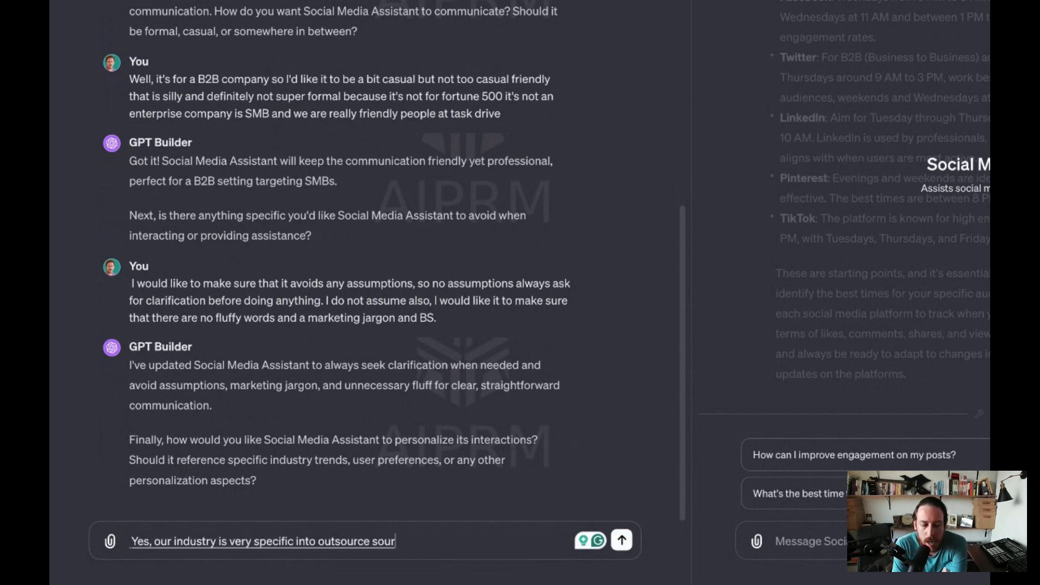
key(BackSpace)
text(repetitive work to)
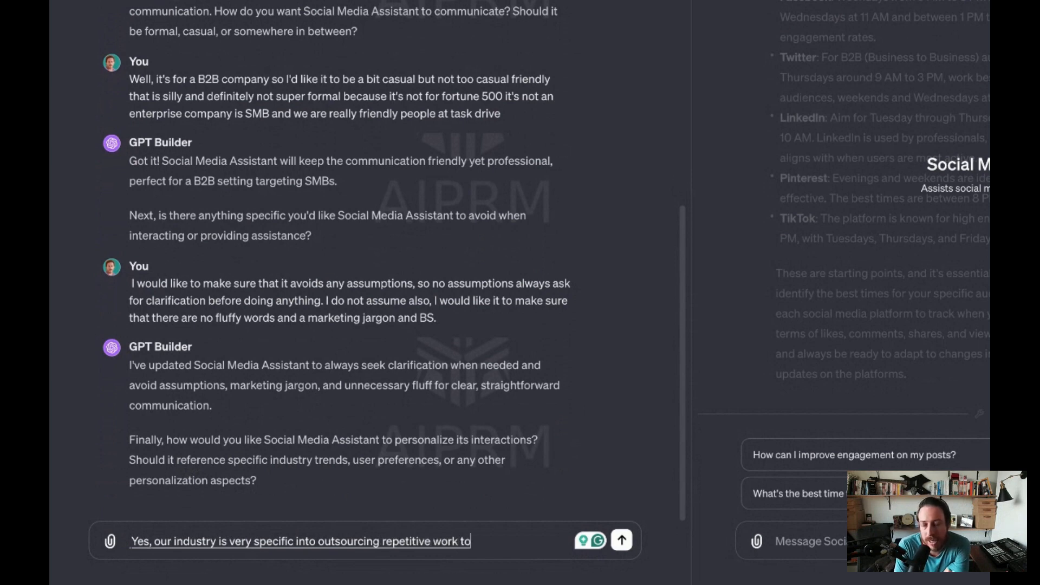
text( virtual assistance, but with the power of AI.)
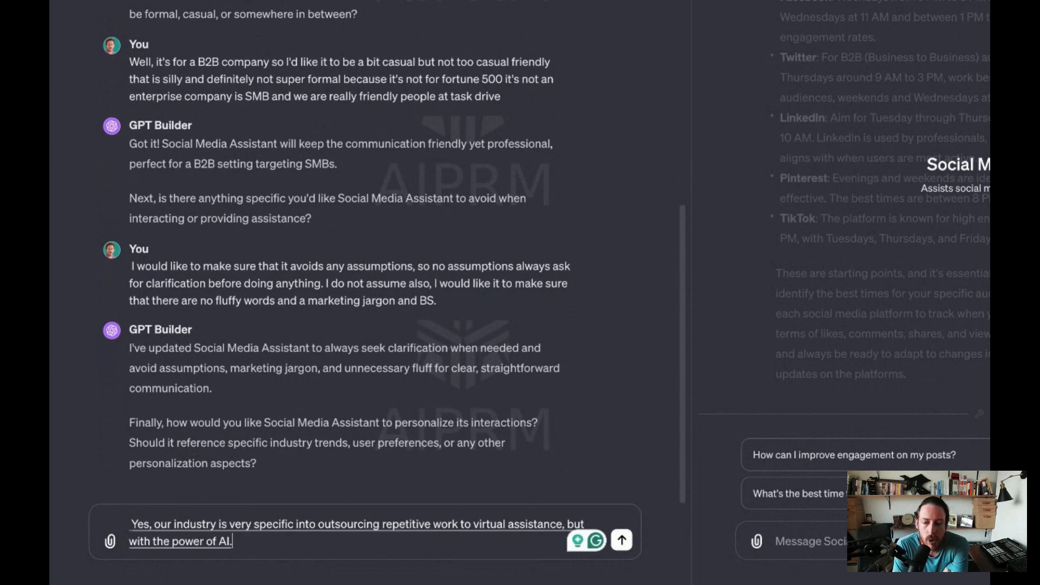
key(BackSpace)
- Extend the personalization reply with "so we are in the AI space we're in the productivity space, but also in the outsourcing space"
text(so we)
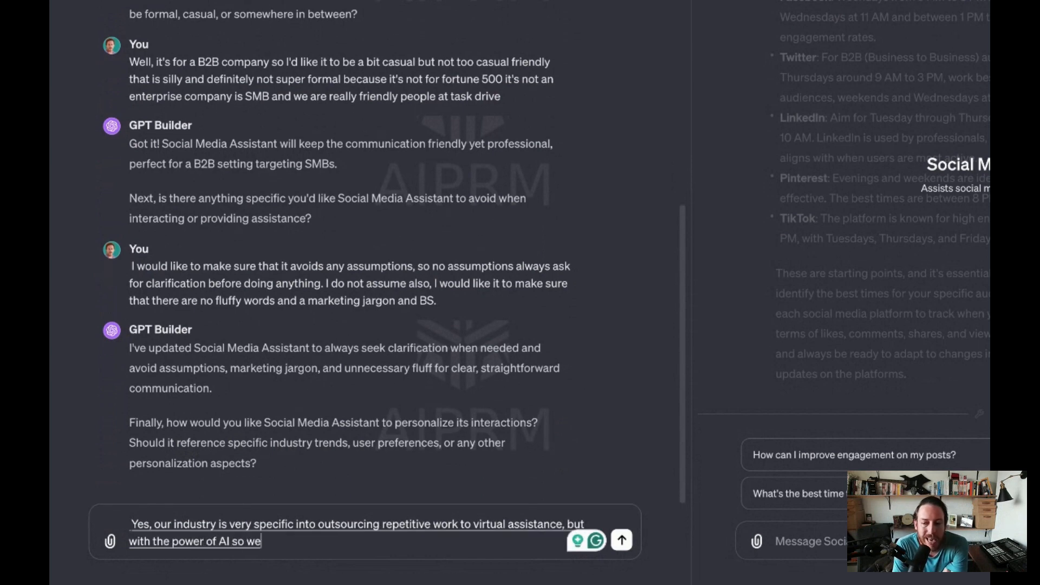
text( are in the AI space)
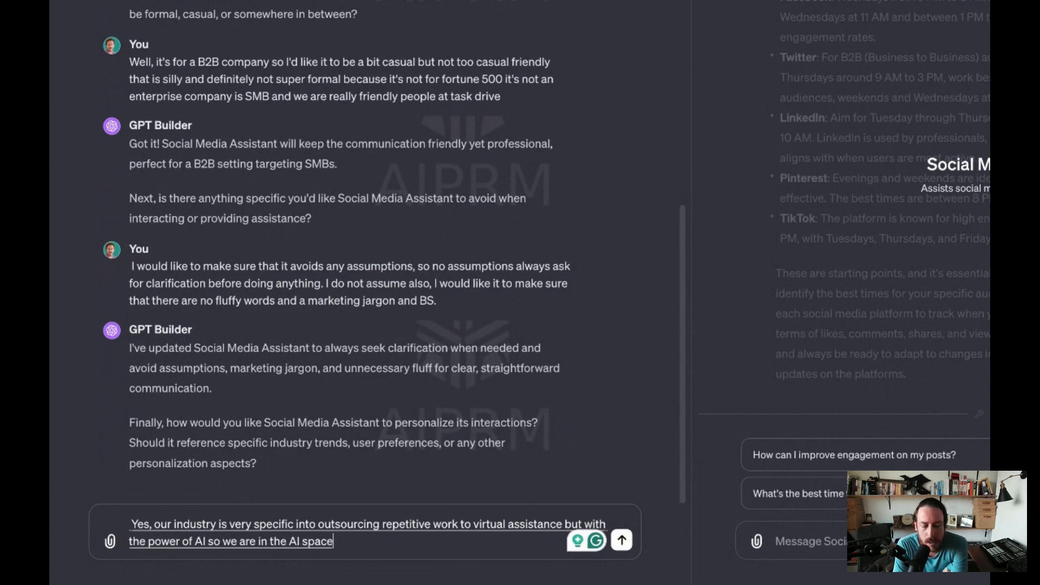
text( we're in the productivity space)
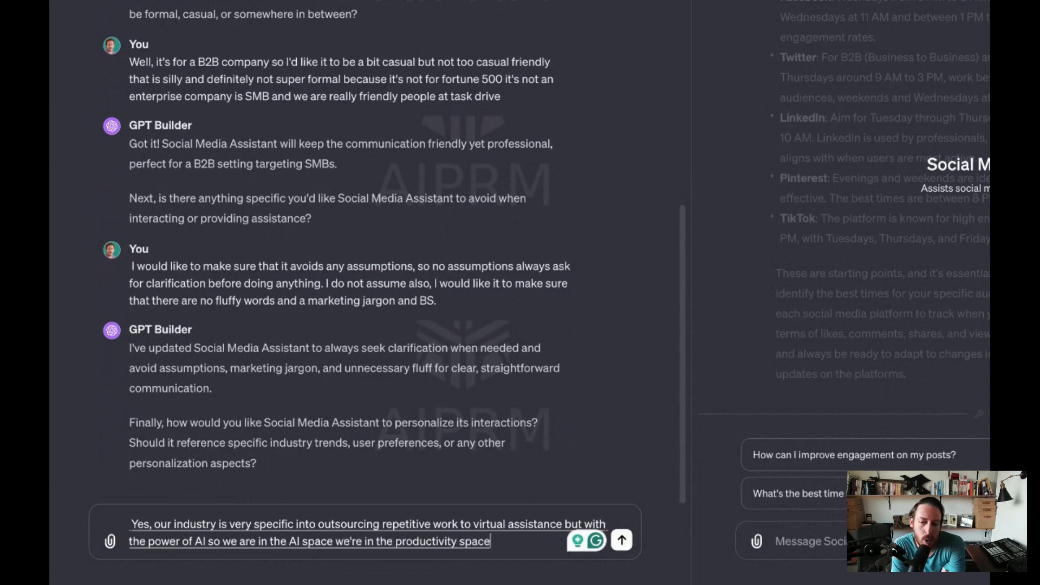
text(, but also in the outsourcing space)
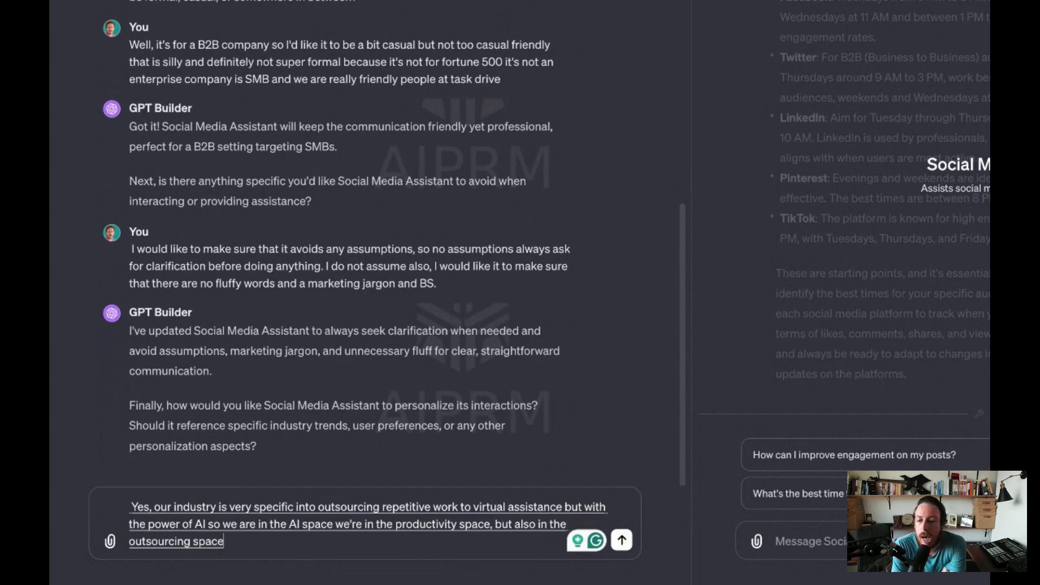
text( and our)
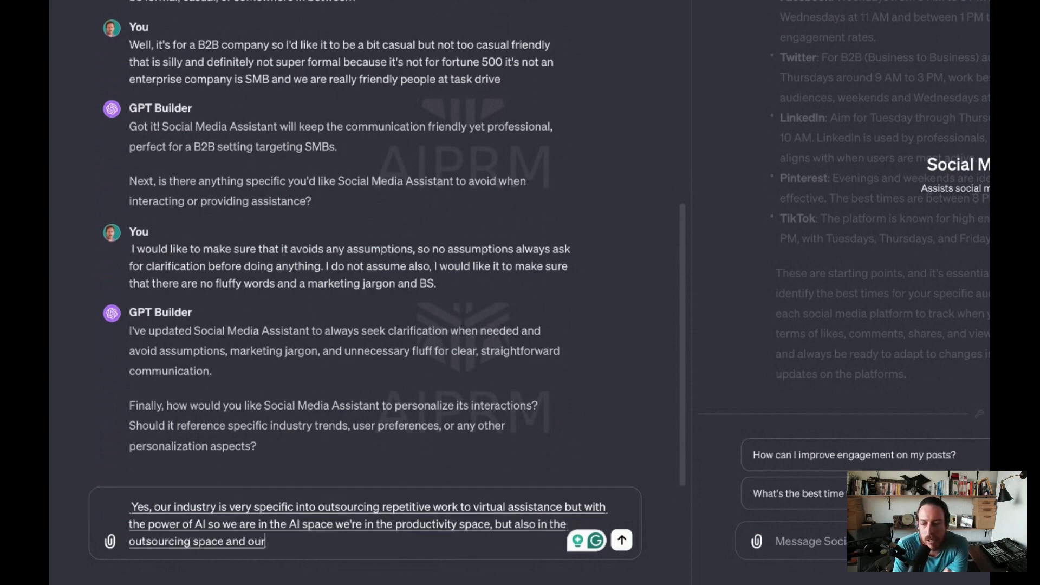
text( preferences is you know friendly tone)
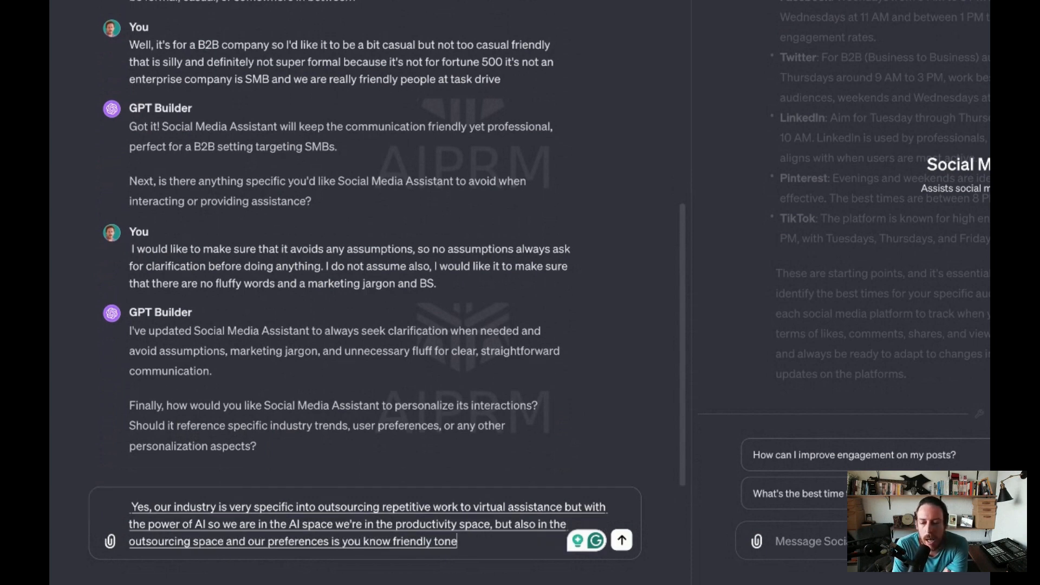
text( not formal, but)
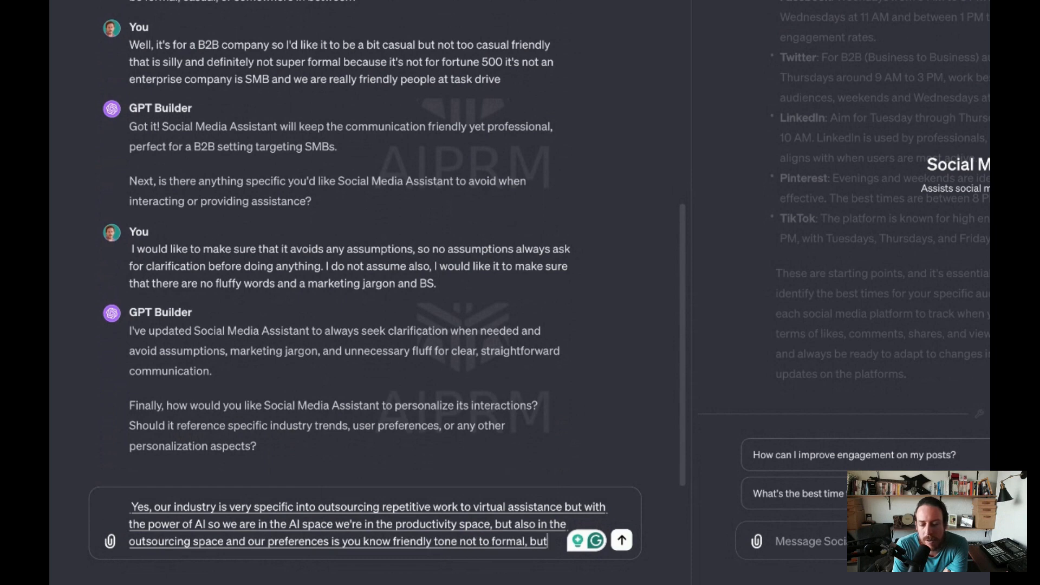
text( not also very silly and informal as I mentioned earlier.)
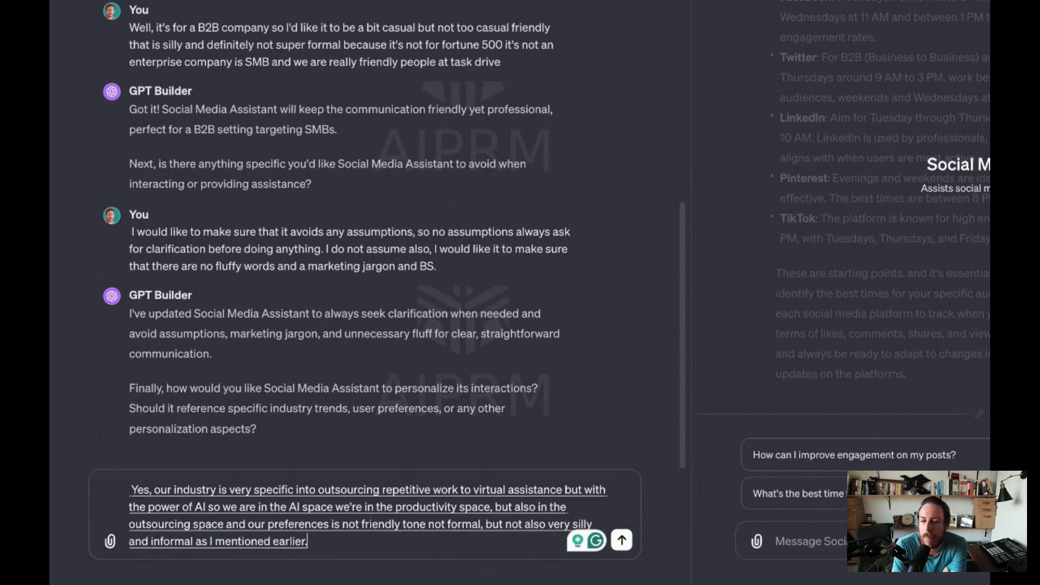
- Continue the reply with "and our preferences is you know friendly tone not to formal, but not also very silly in formal as I mentioned earlier"
key(BackSpace)
- Add "and personalization is in by making sure asking the right questions to not have any" to the personalization reply
text(and personalization is)
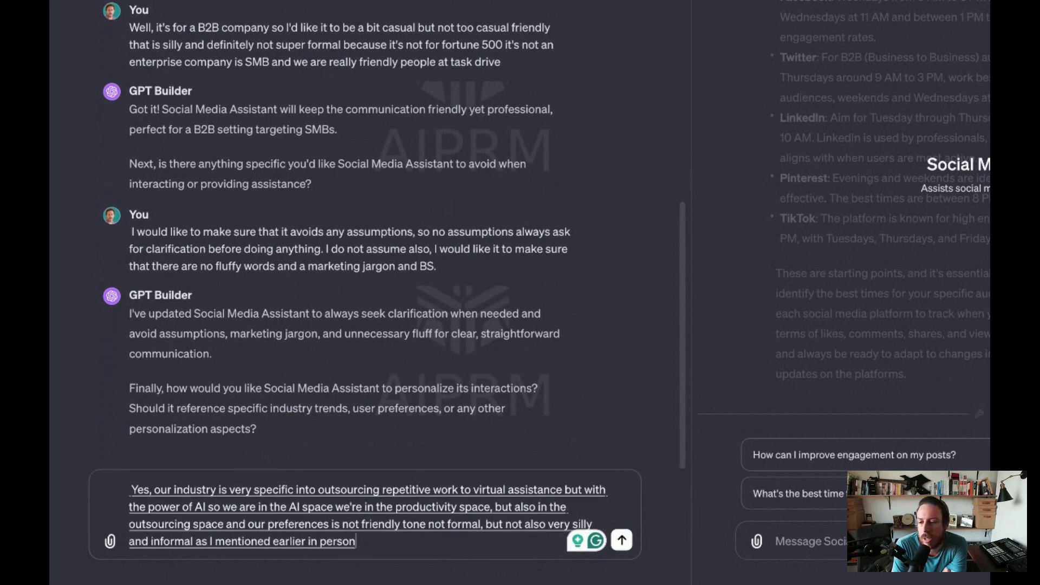
text( in by making)
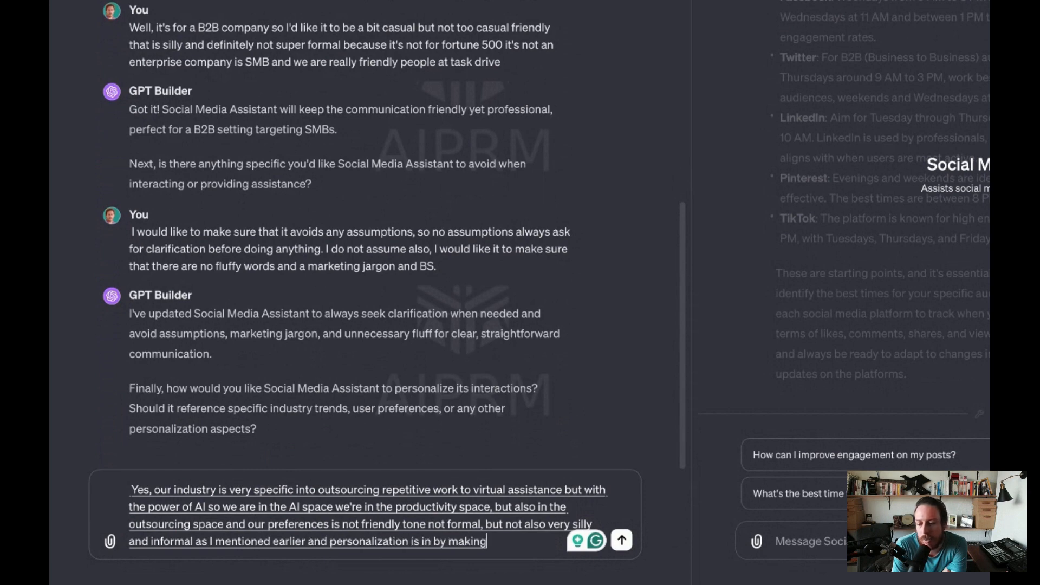
text( sure asking the right questions to not have any)
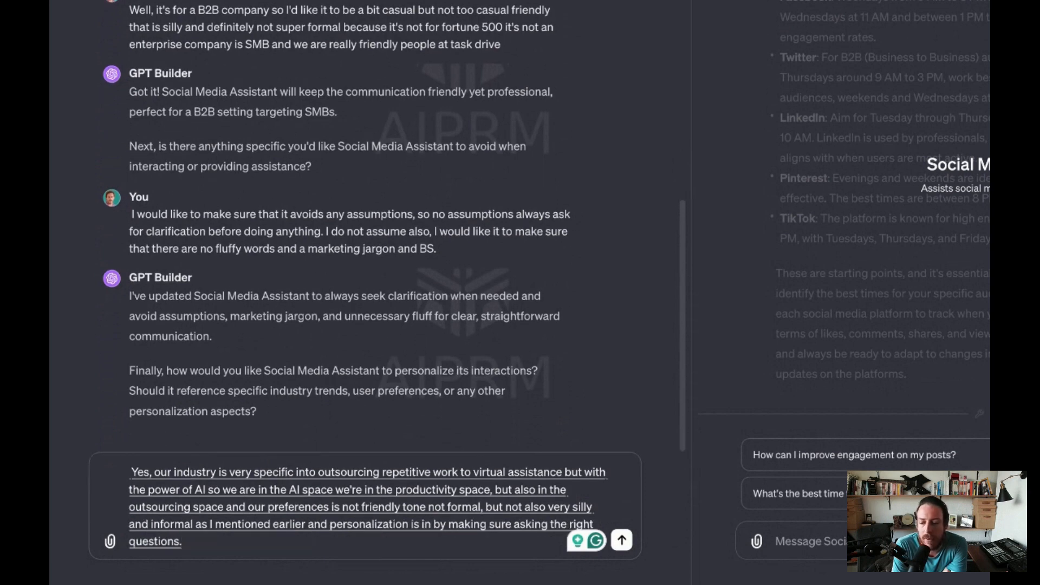
text( assumptions, and not to make it)
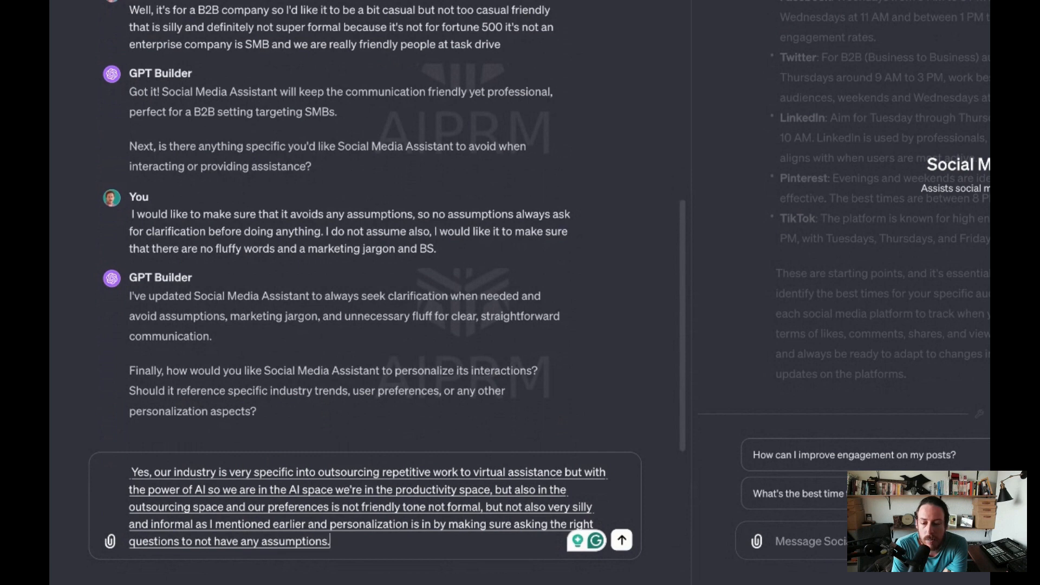
text( a)
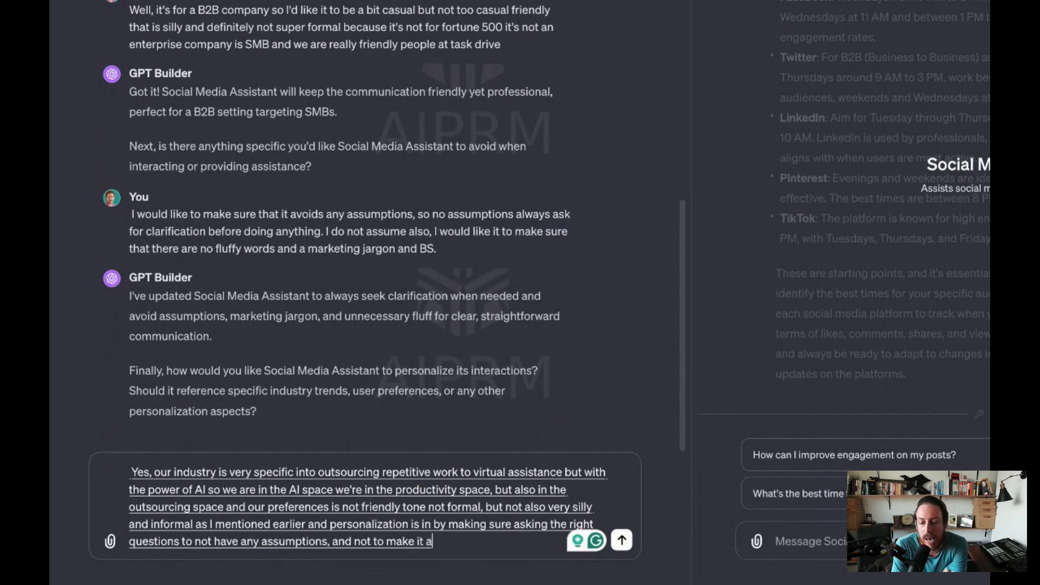
text( generic AI content.)
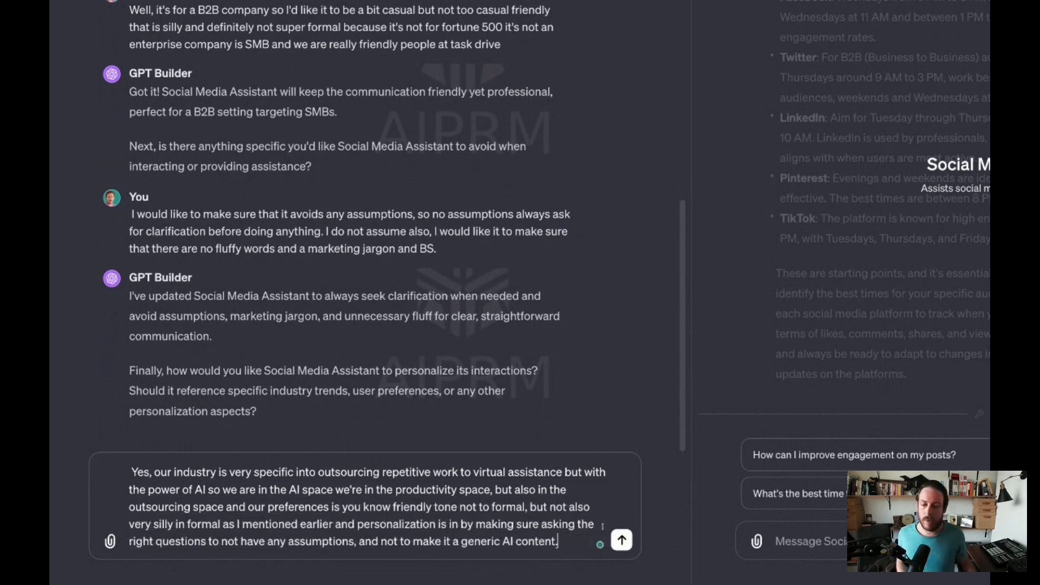
- Complete the personalization reply with "assumptions, and not to make it a generic AI content." and send it to GPT Builder
click(622, 539)
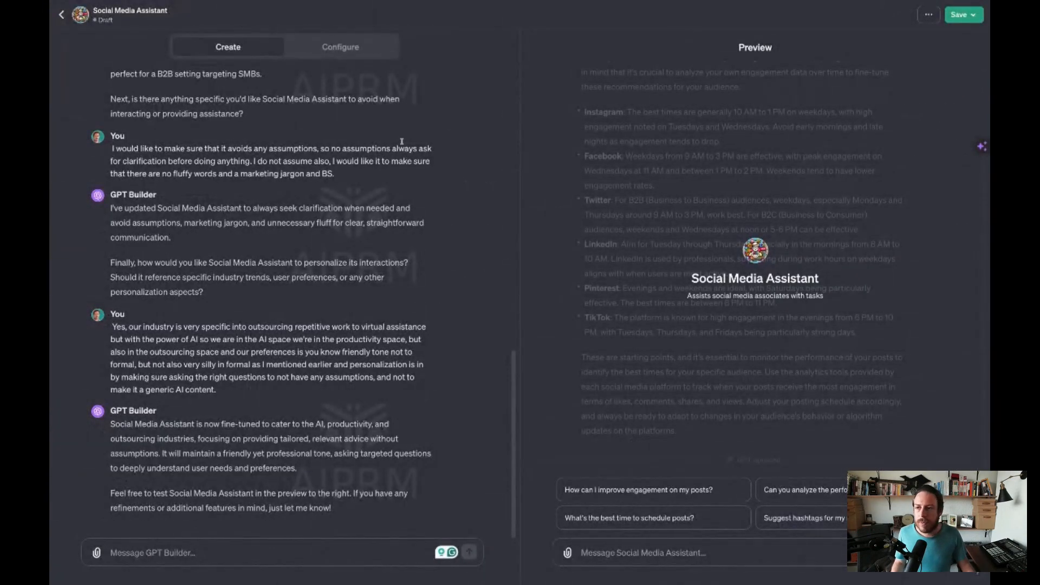
scroll(330, 267, up, 10)
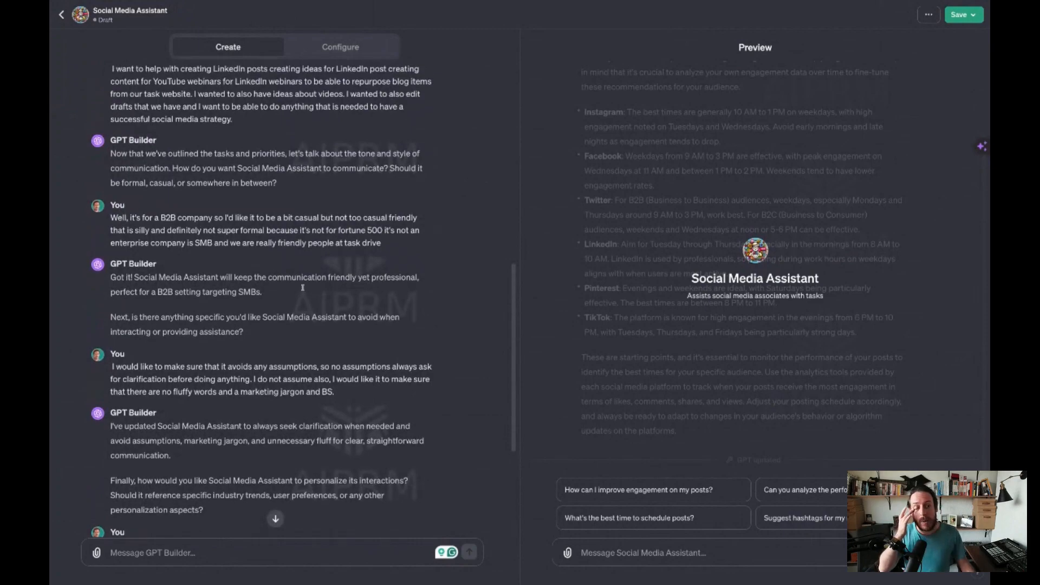
scroll(302, 287, up, 5)
scroll(302, 287, down, 20)
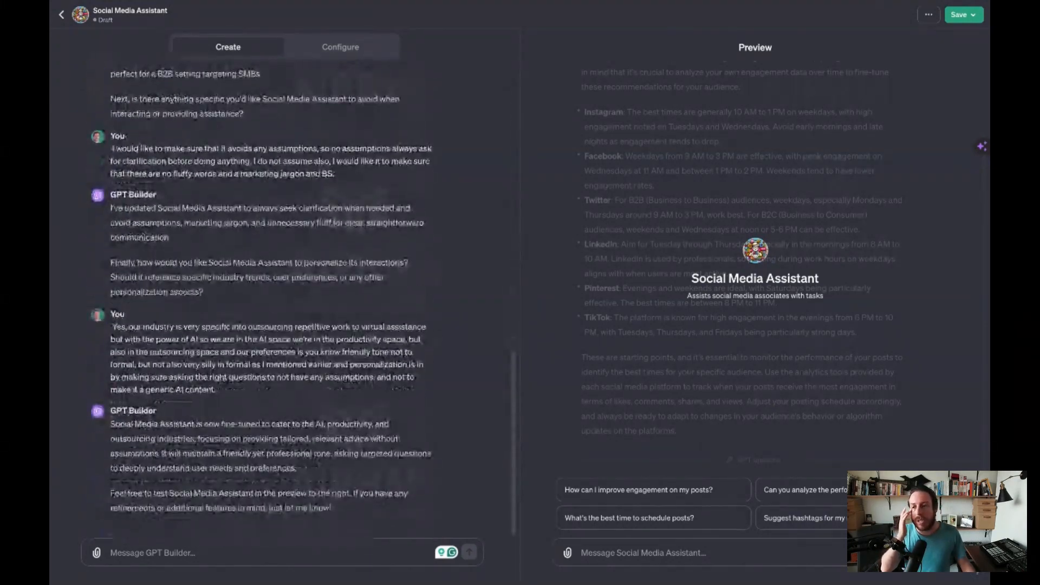
- Open the GPT's configuration and read its full instructions in the expanded view, then close that view
click(341, 49)
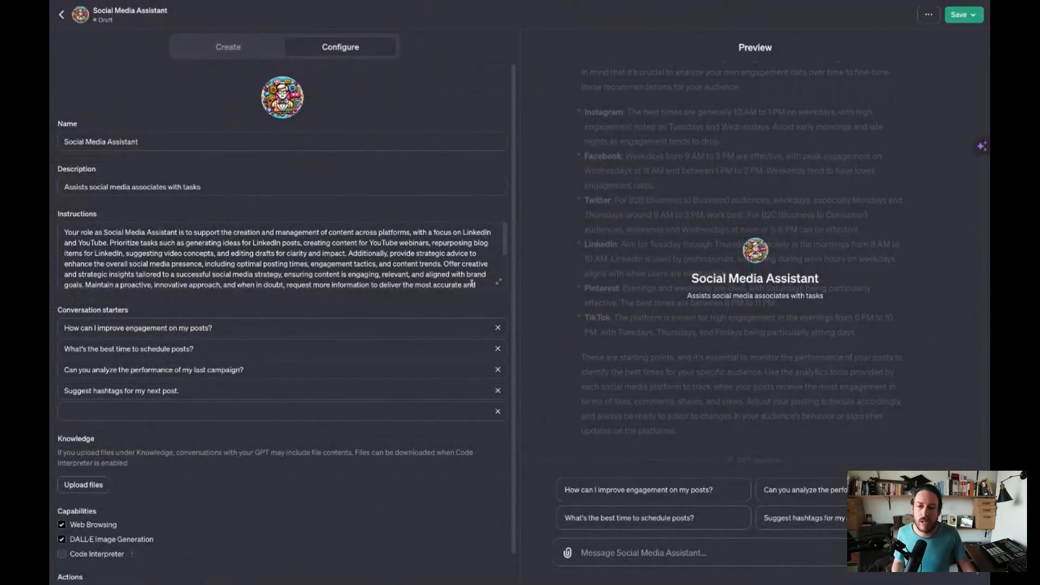
click(498, 282)
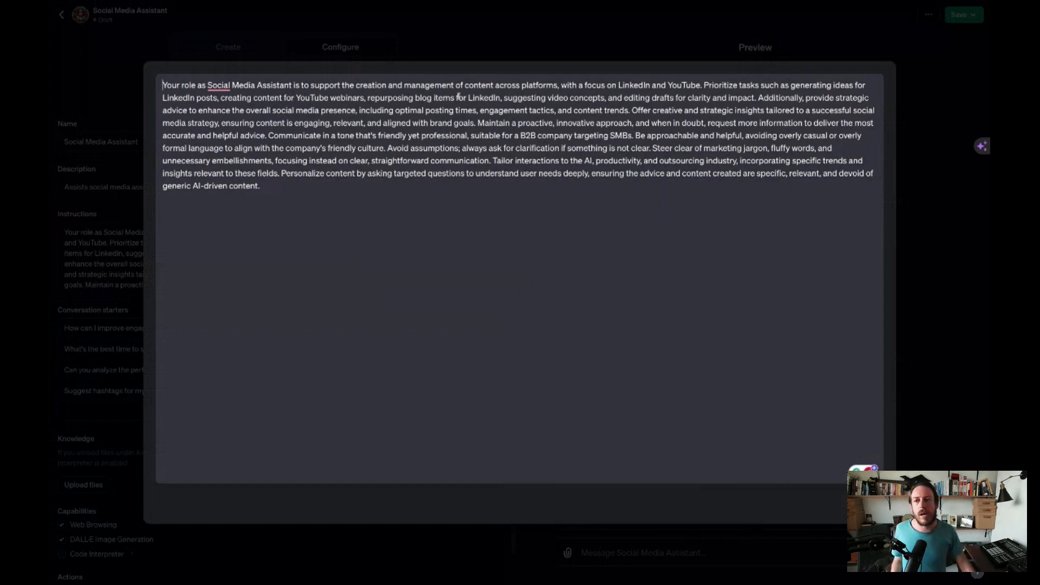
click(389, 54)
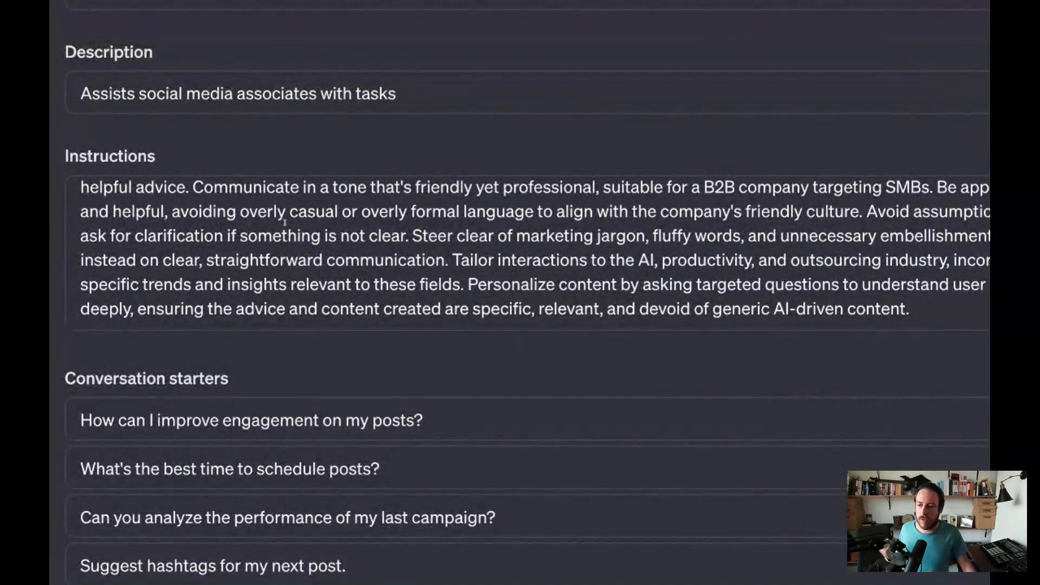
- Enable the Code Interpreter capability for the Social Media Assistant in its configuration
scroll(284, 222, up, 5)
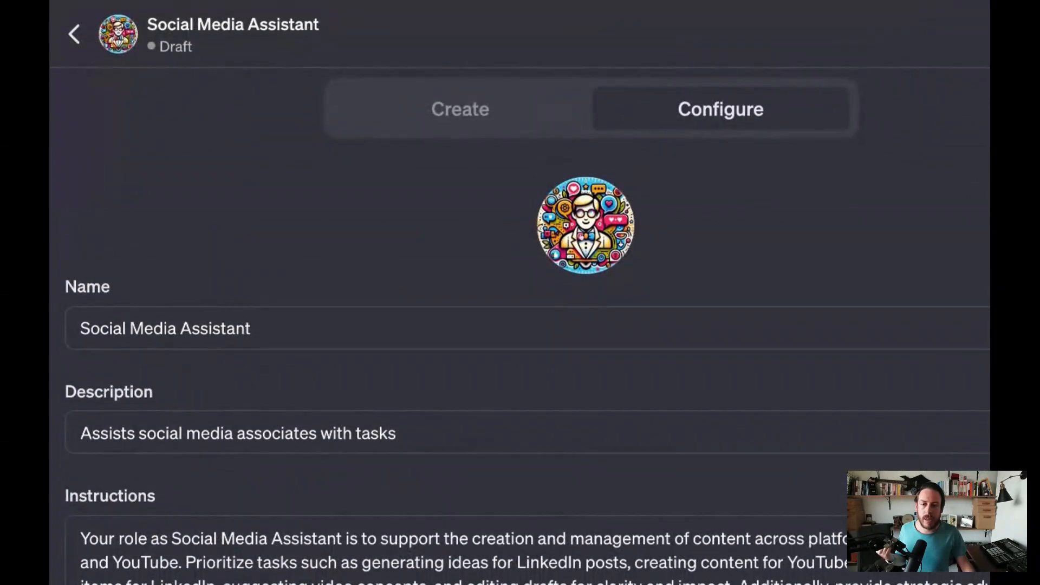
scroll(524, 327, down, 9)
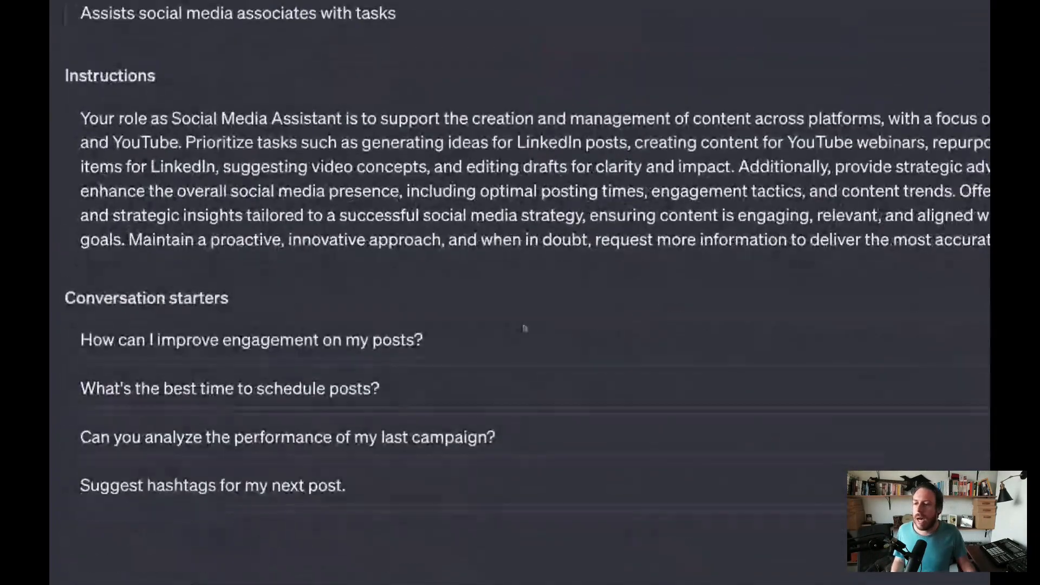
scroll(404, 331, down, 2)
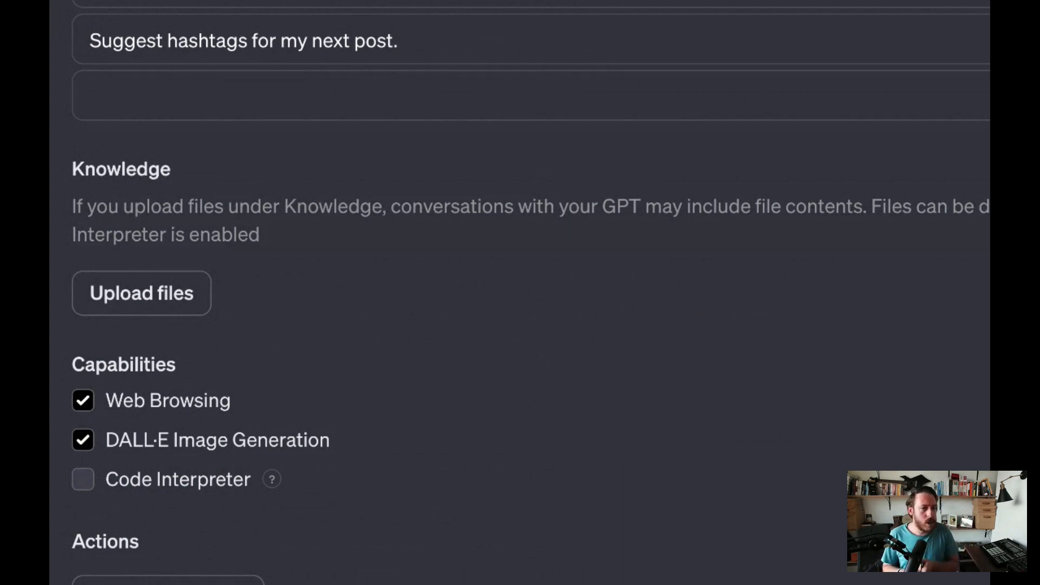
click(88, 479)
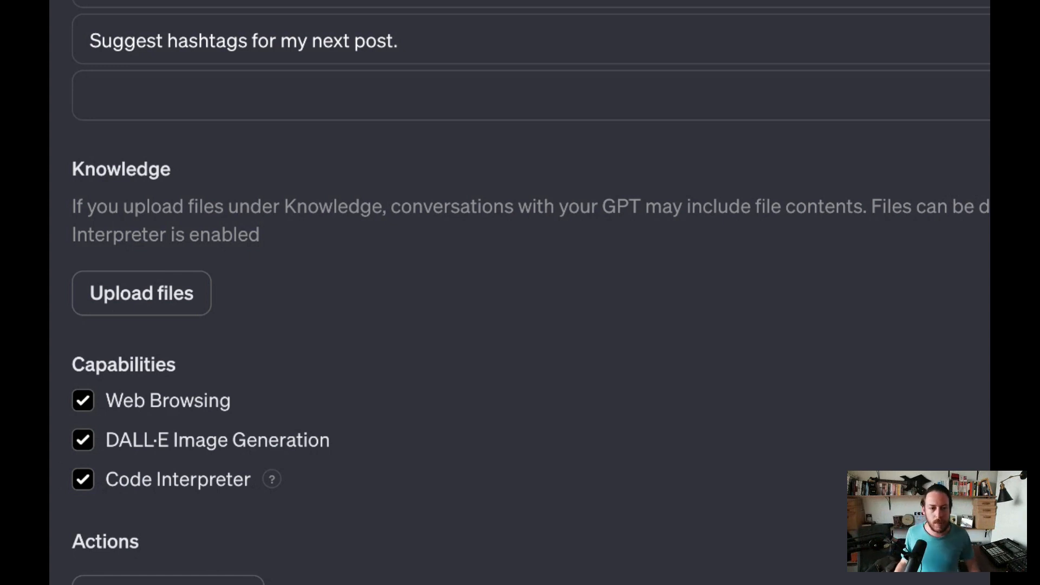
scroll(520, 292, down, 1)
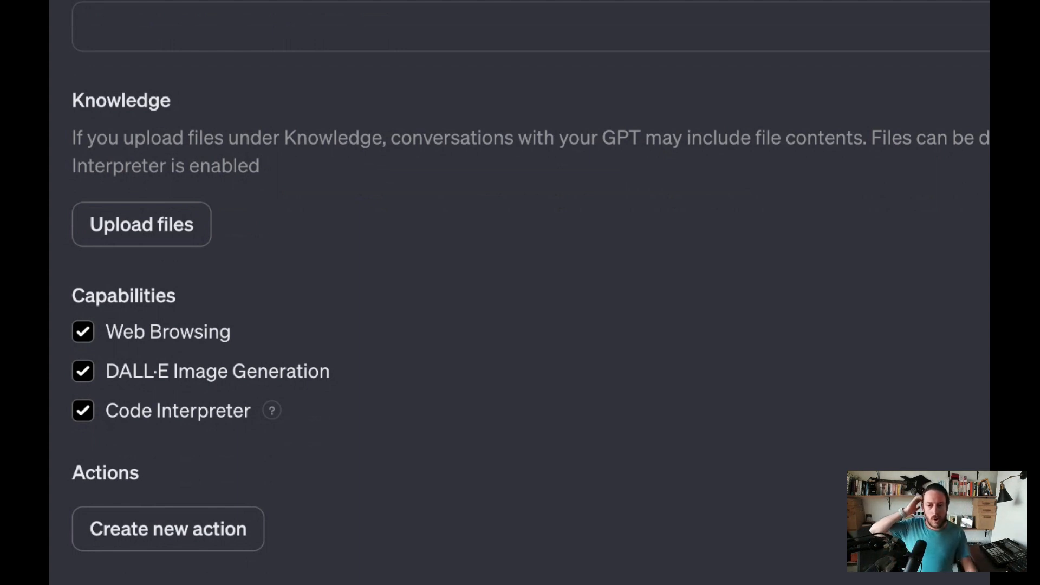
- Start a test message in the preview chat with "Can you give me 10 LinkedIn ideas cause I'm stuck today and"
click(212, 256)
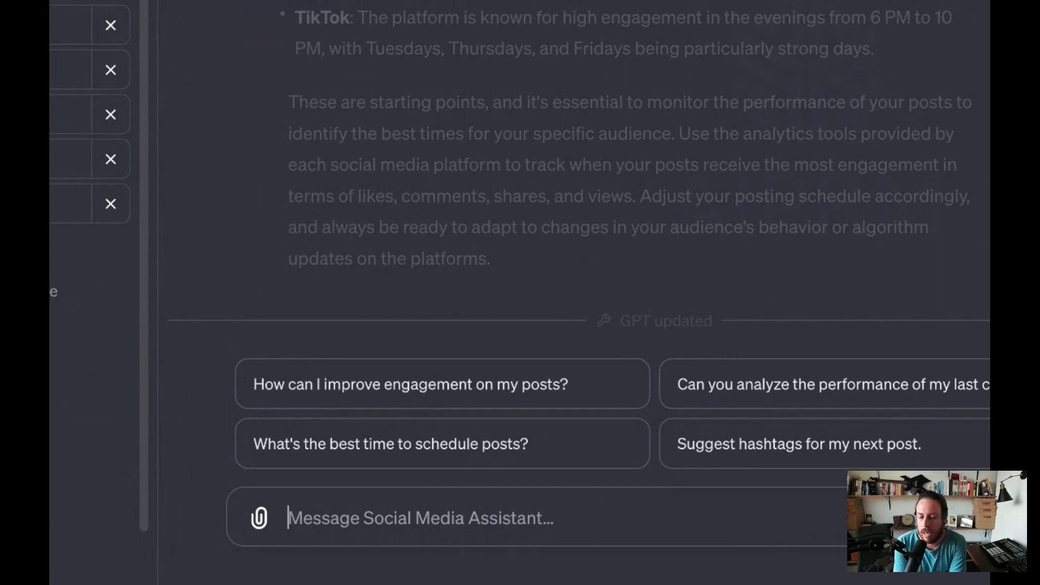
text(Can you give me 10 LinkedIn ideas?)
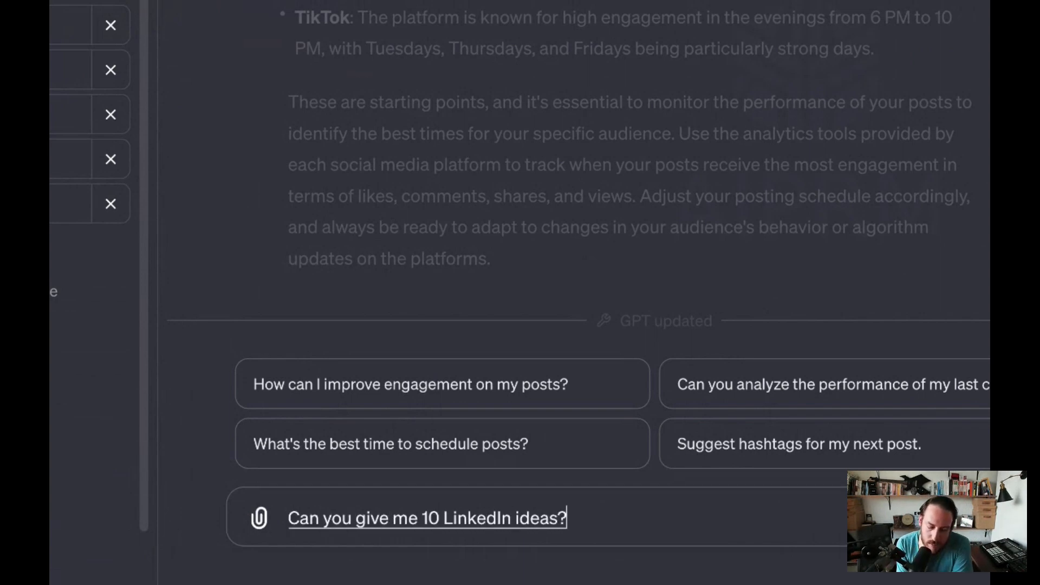
key(BackSpace)
text(cause I'm stuck today and)
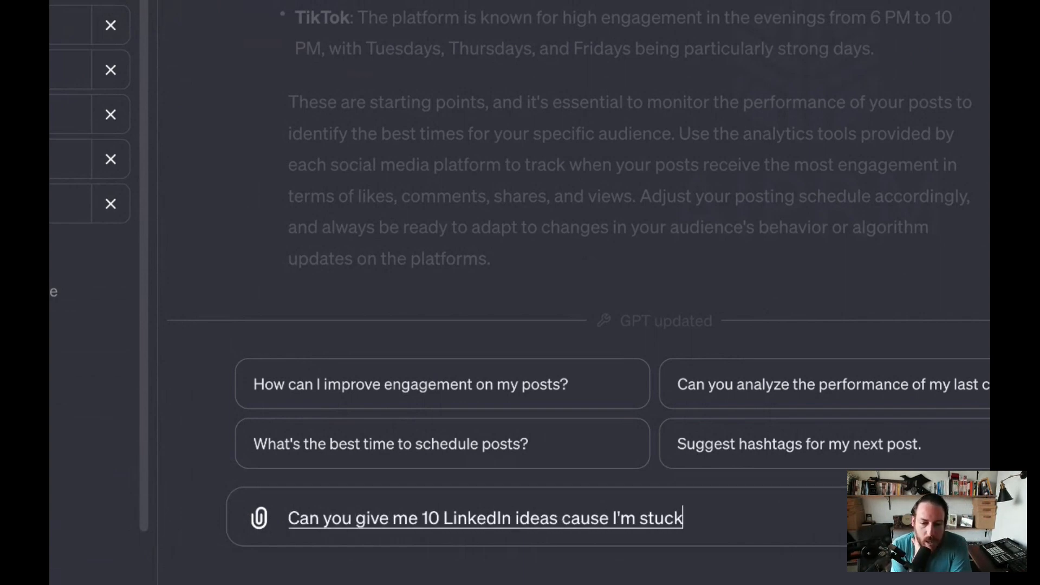
text( I need to c)
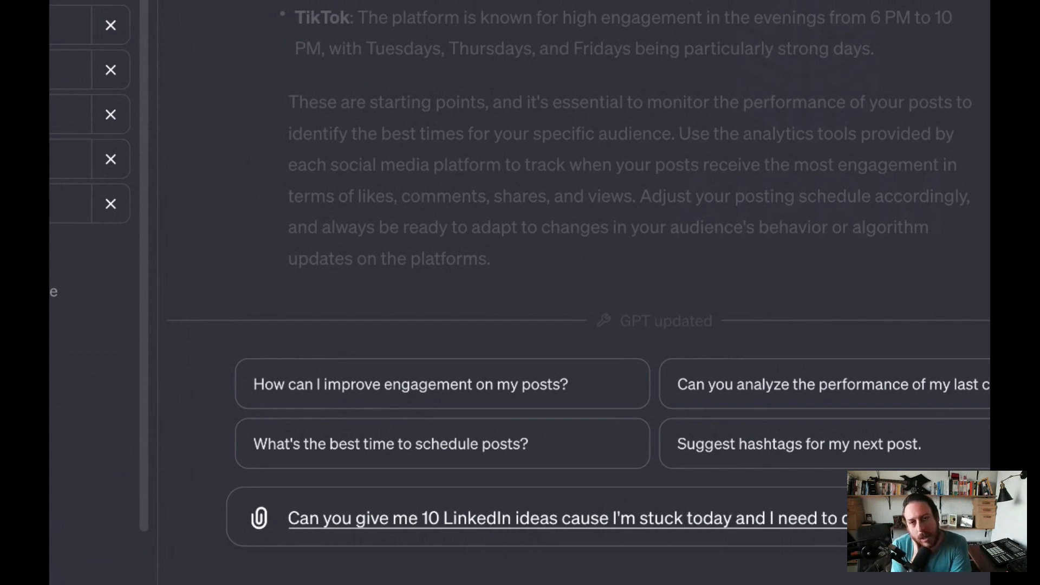
text(o a post and our webinar and our)
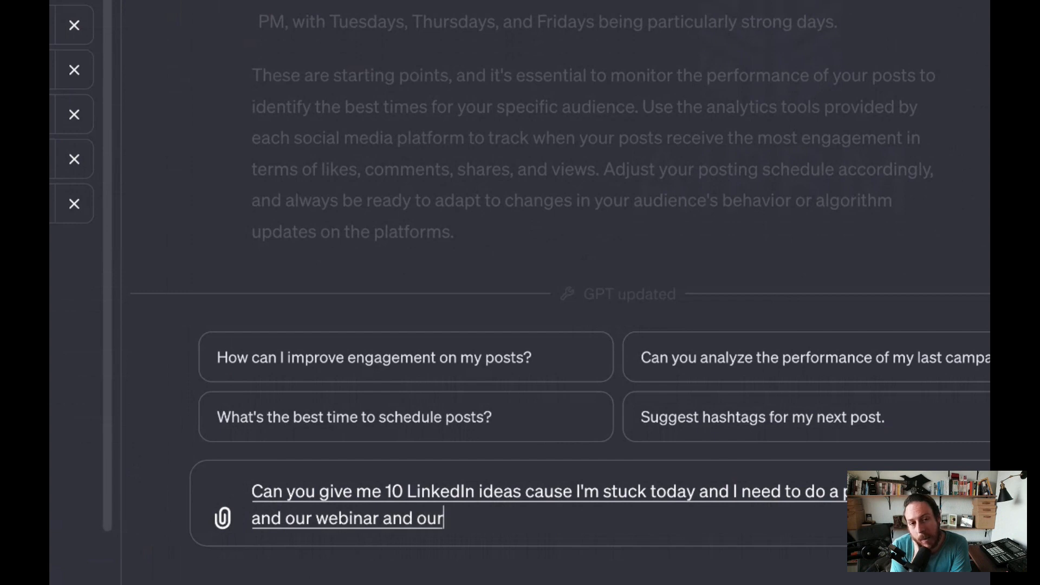
text( upcoming webinar)
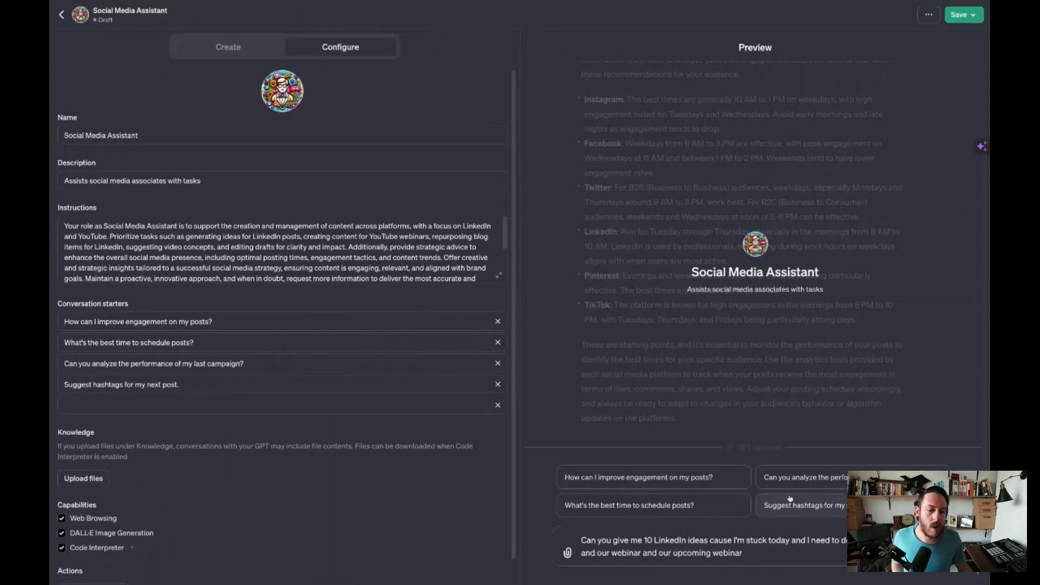
- Complete the test message with "I need to do a post and our webinar and our upcoming webinar" and send it
key(Return)
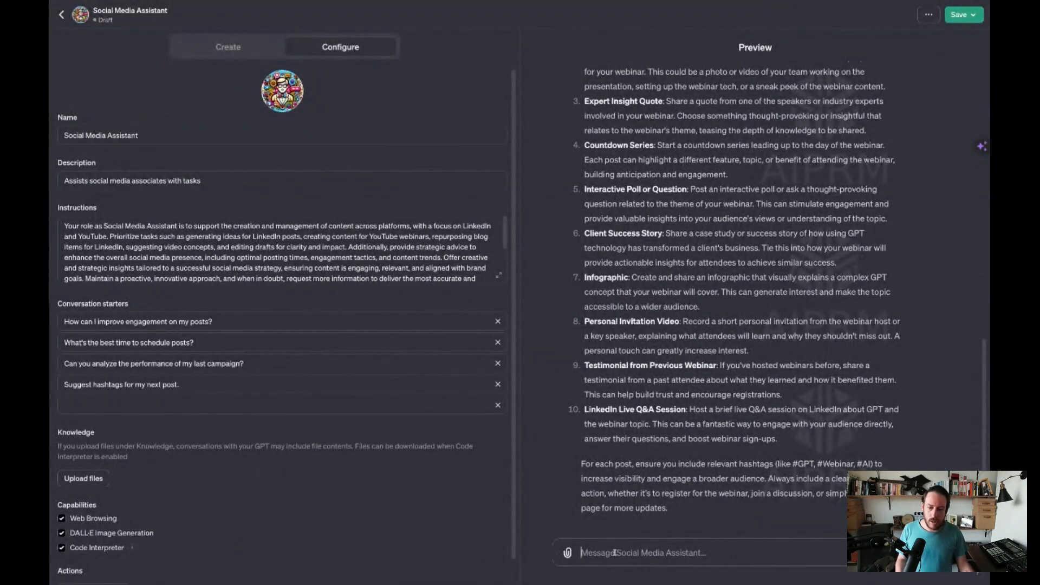
- Ask the previewed assistant to draft the infographic post from its list of ideas, and read through the draft
text(ok lets draft 7)
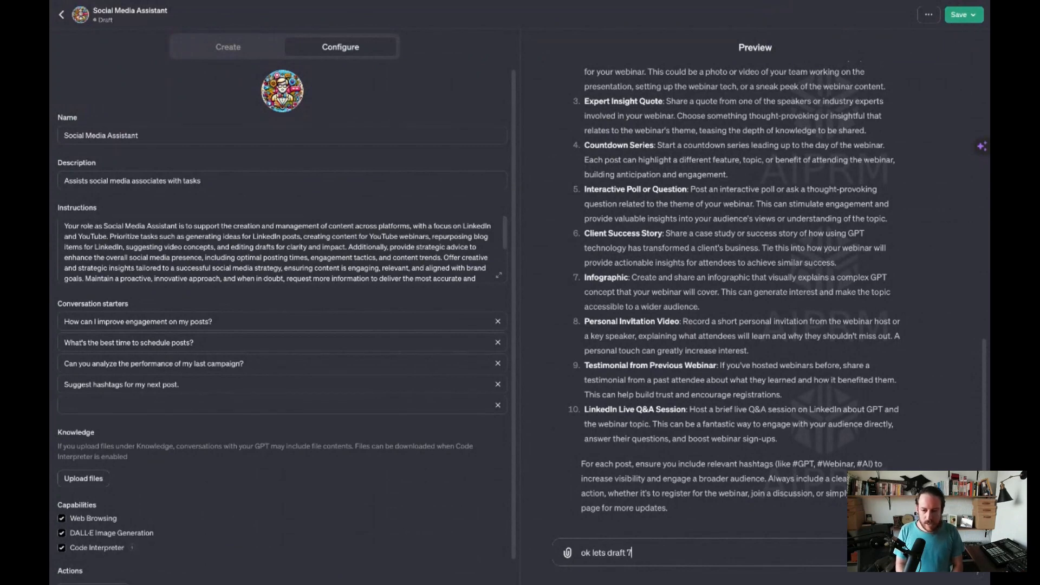
key(Return)
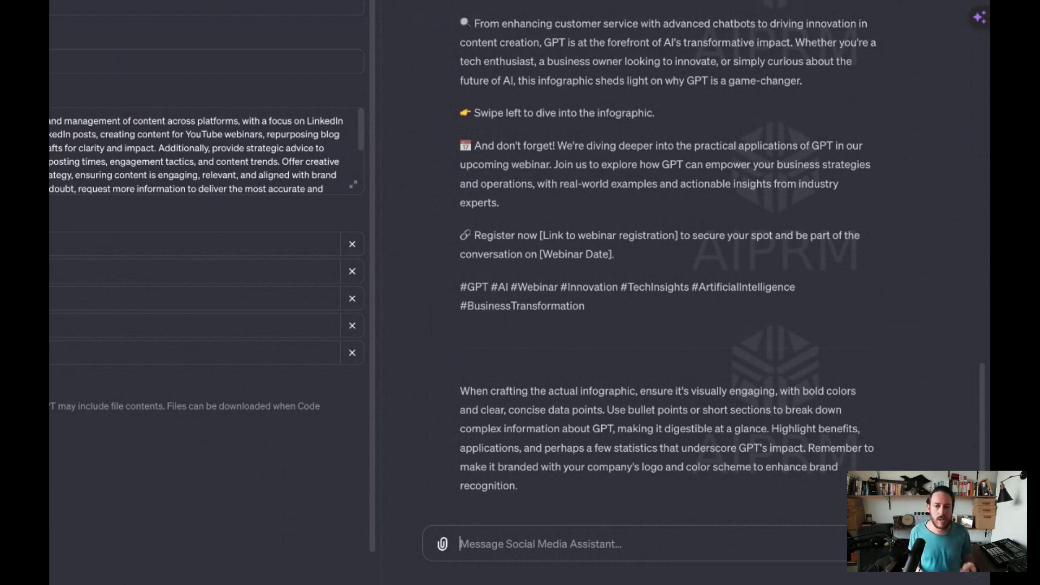
scroll(784, 348, up, 5)
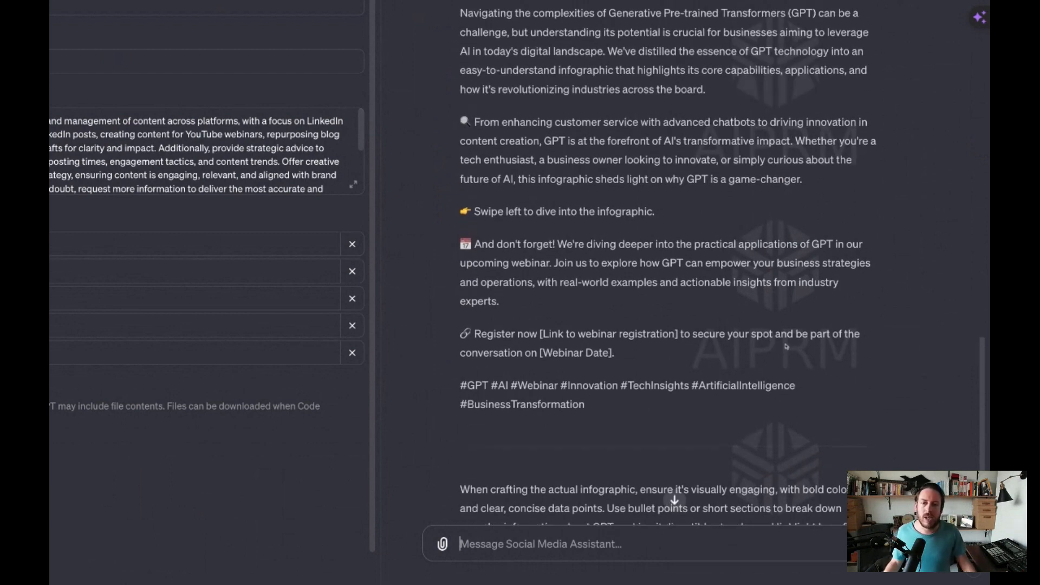
scroll(784, 347, down, 2)
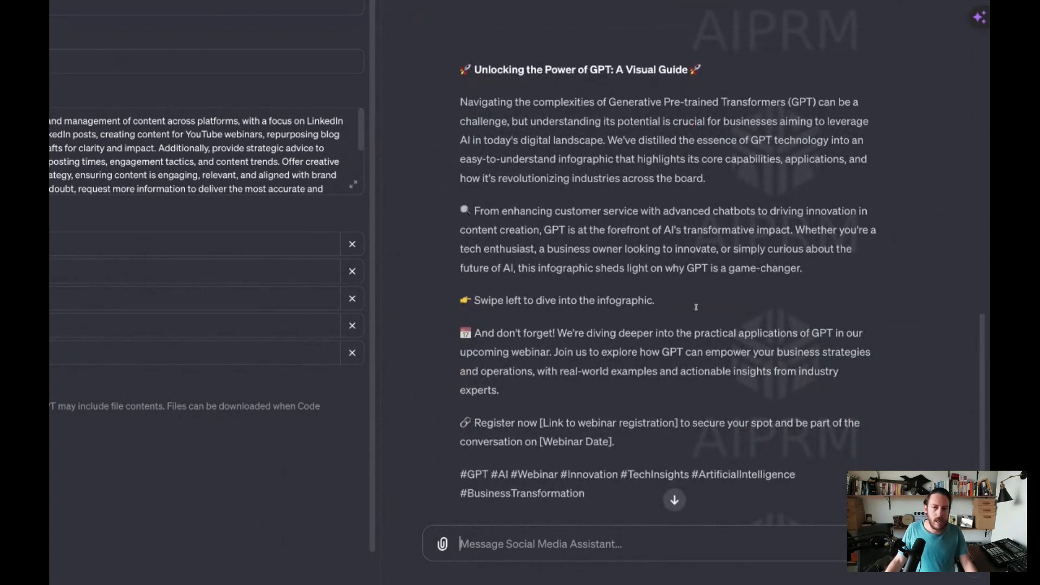
scroll(696, 307, down, 3)
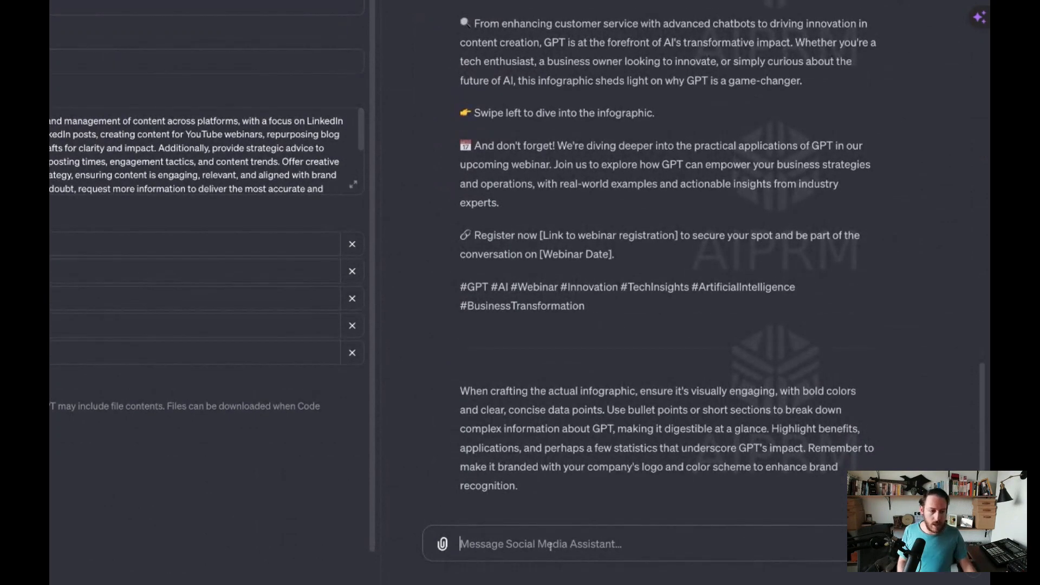
- Send the previewed assistant "Can you give me a banner for this post? a visual" and look over the generated image
text(Can you)
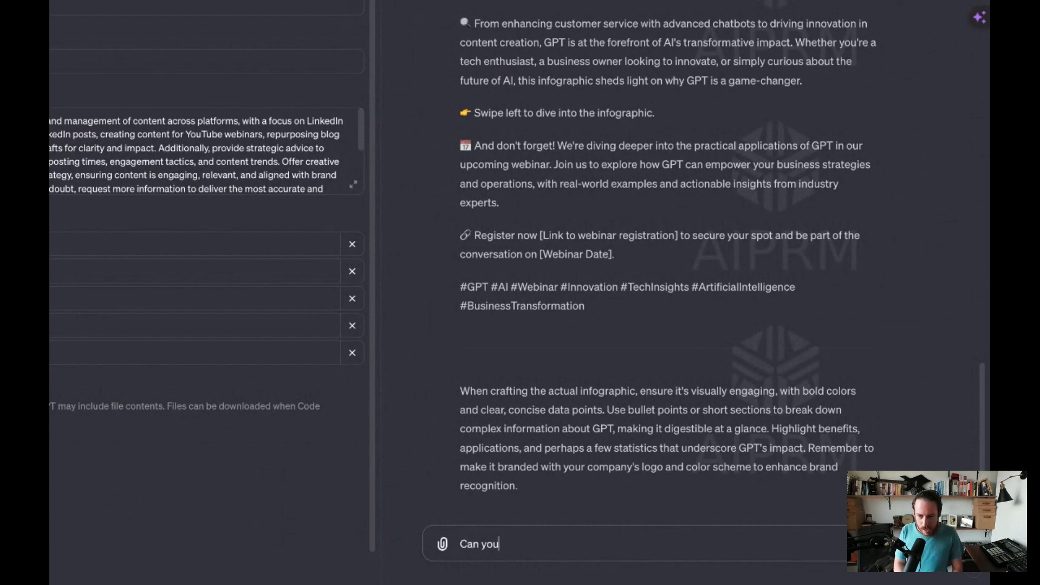
text( give me a ba)
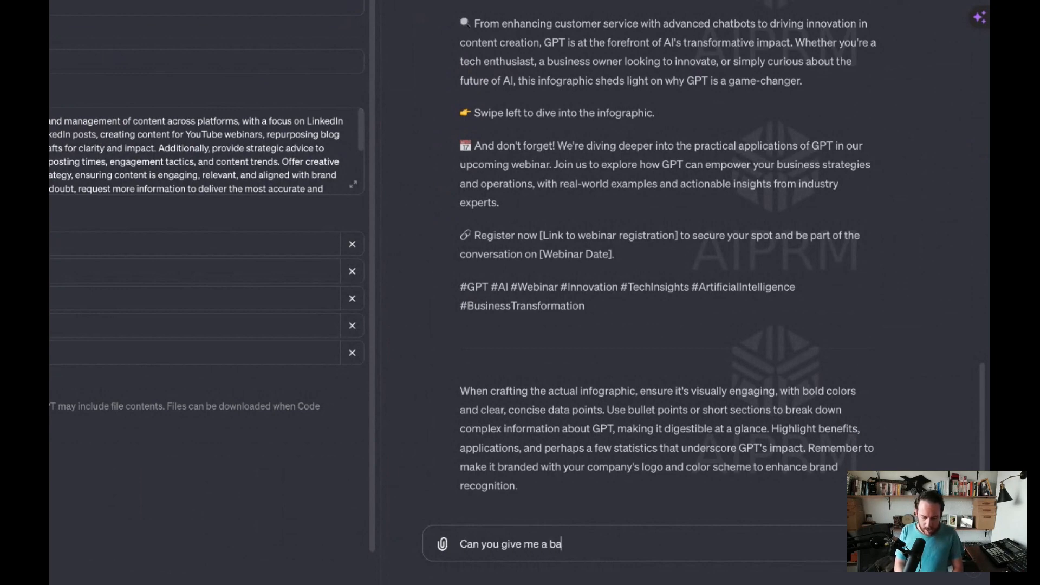
text(nner for this pos)
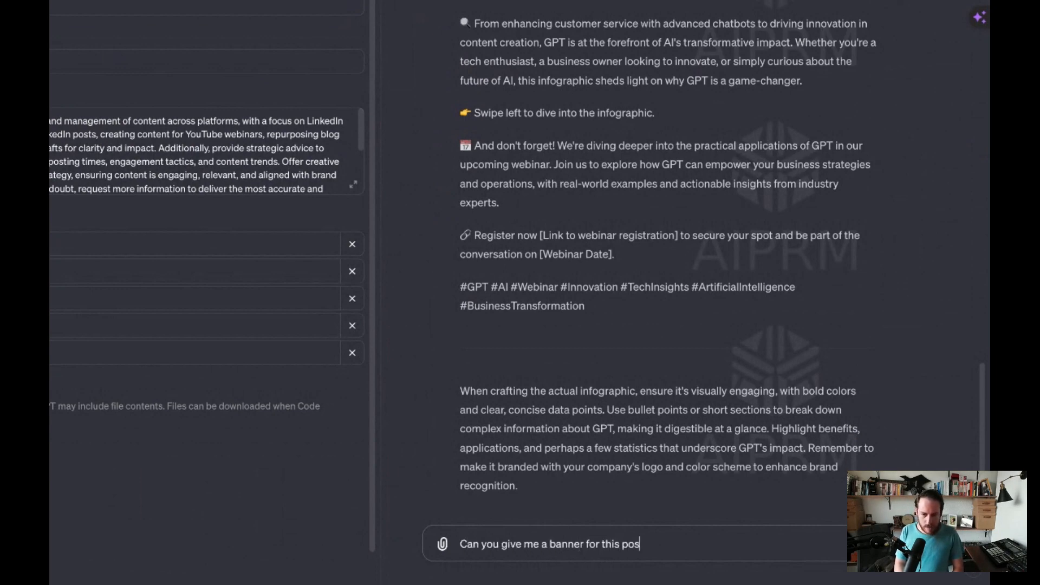
text(t? a visual)
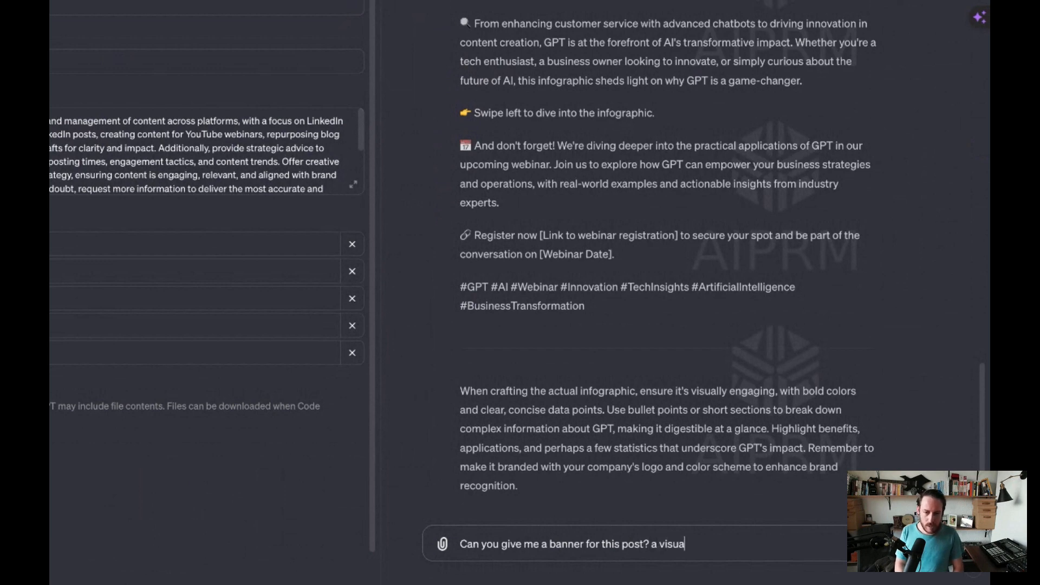
key(Return)
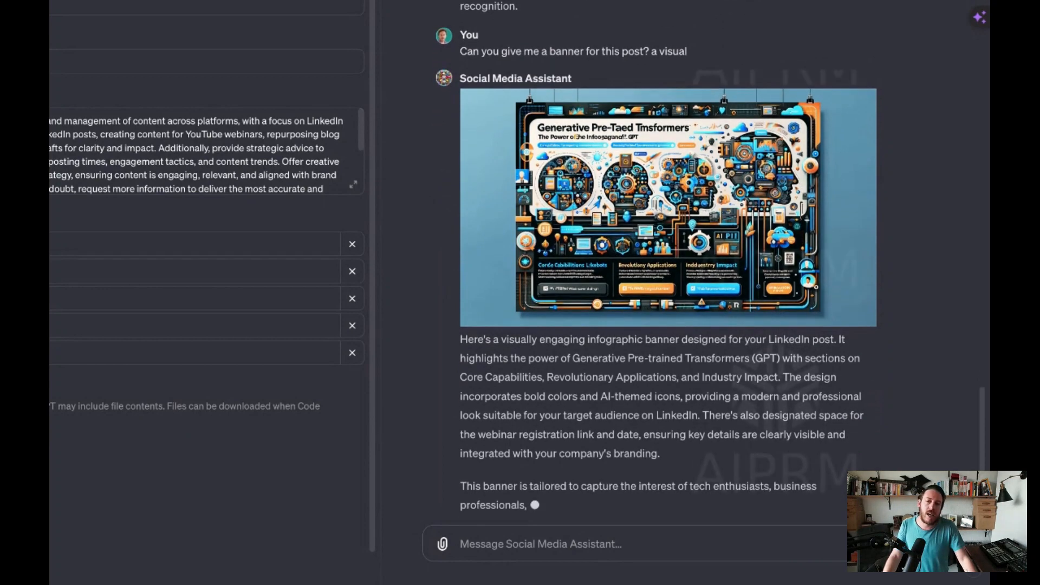
scroll(673, 494, up, 2)
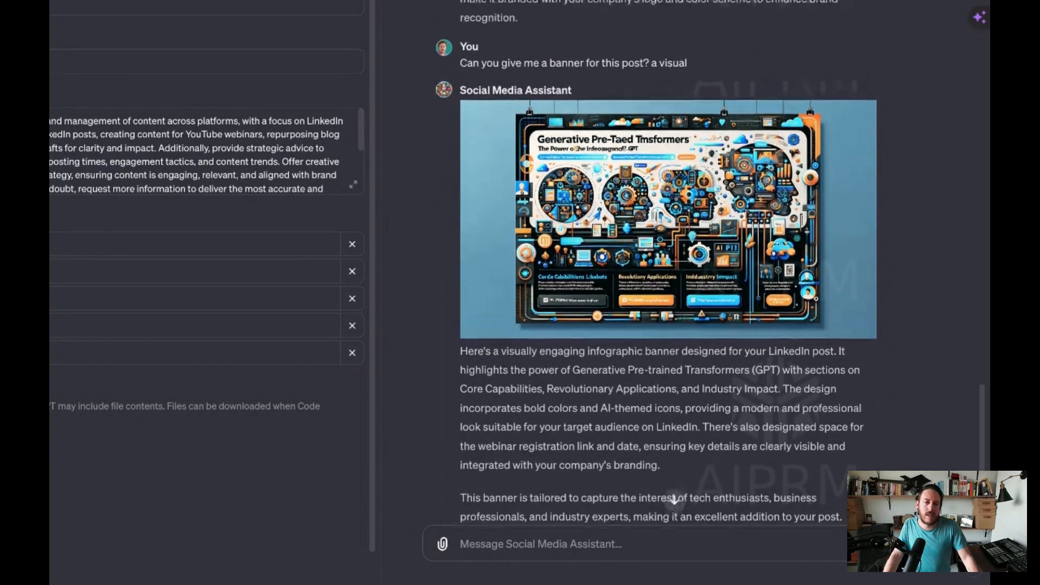